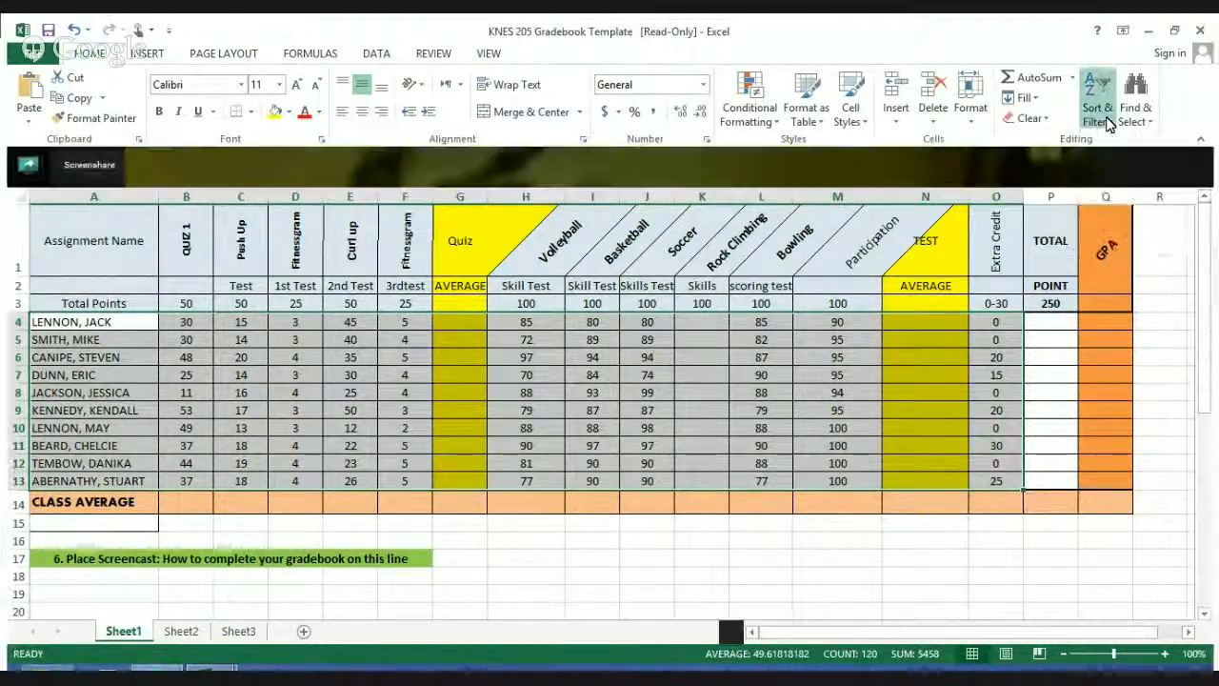
Step: Sort the selected student rows A4:O13 alphabetically by name from A to Z, and deselect the range
click(1122, 149)
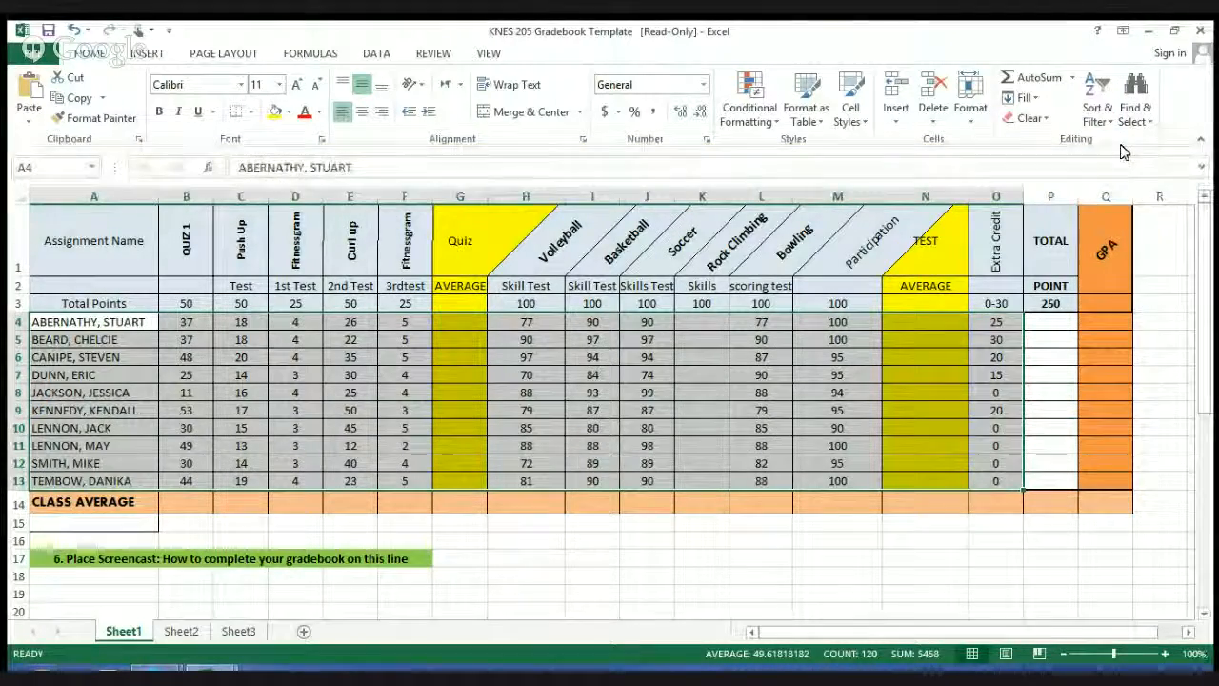
click(193, 527)
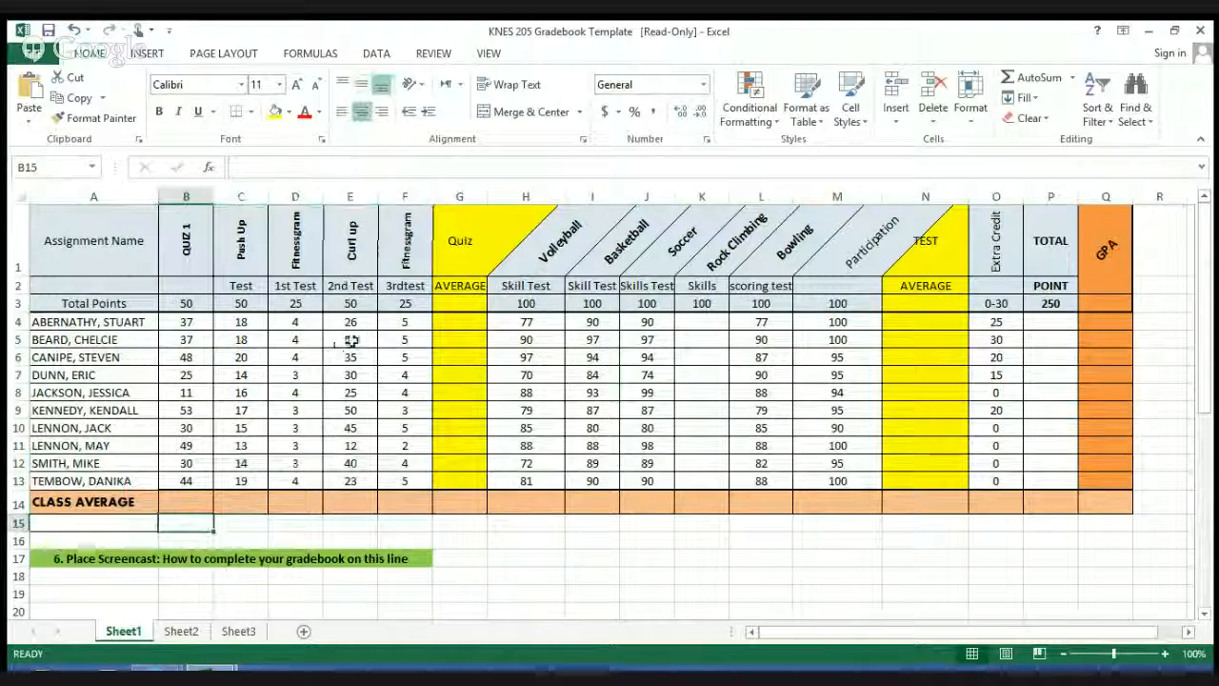
Step: Calculate the first student's quiz average in G4 with the formula =SUM(B4:F4)/200
click(463, 323)
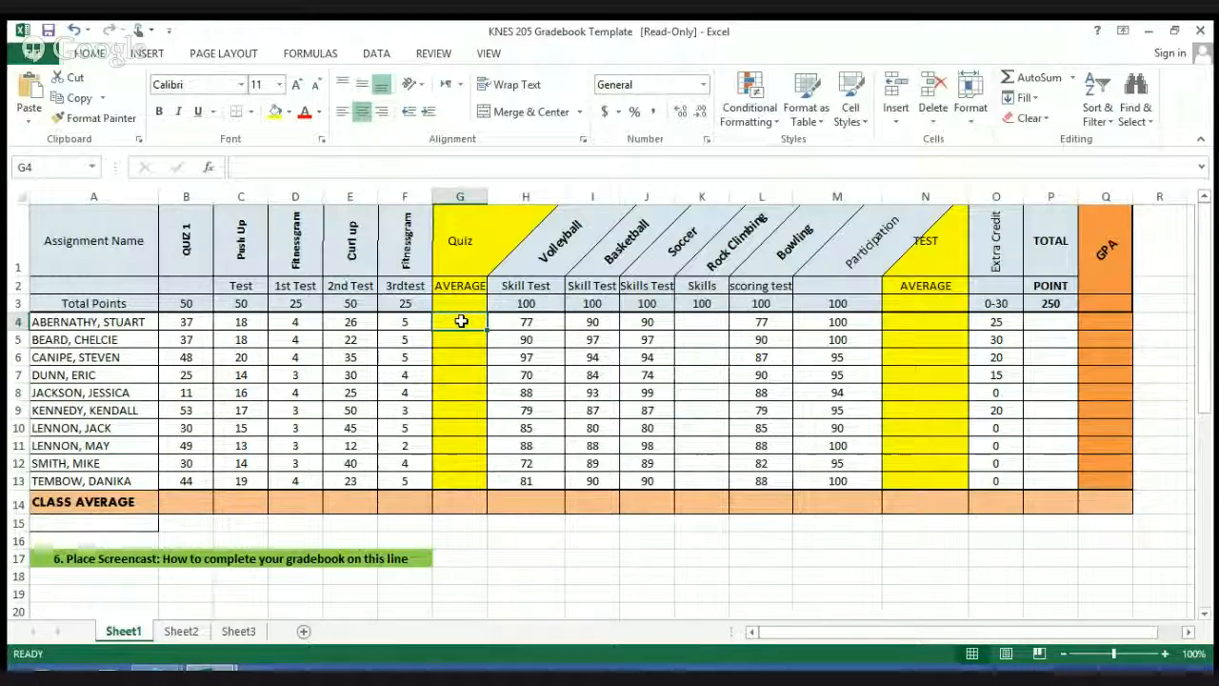
text(=)
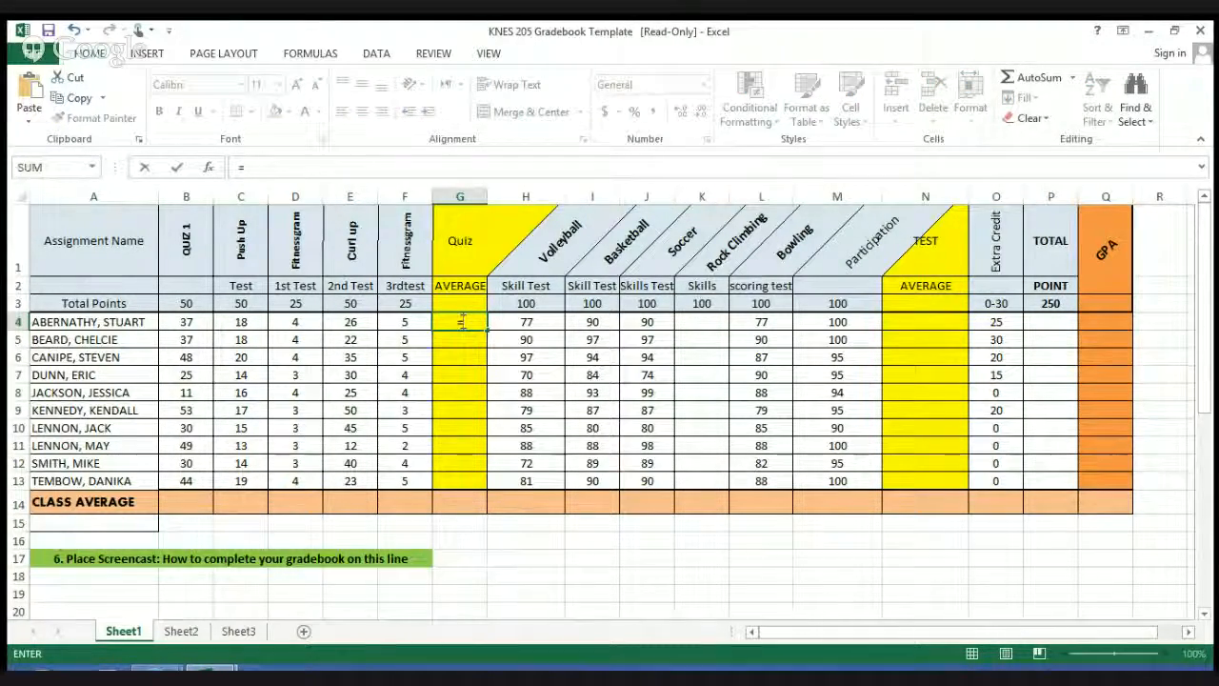
text(sum()
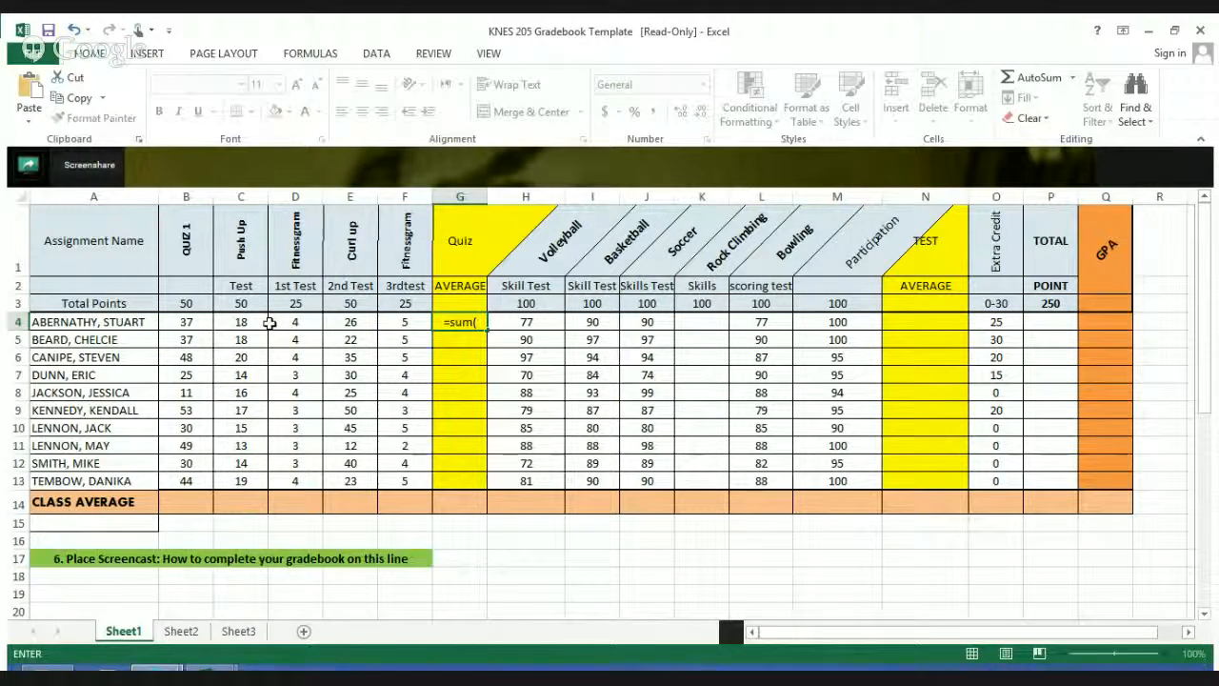
click(205, 322)
drag(215, 322, 352, 322)
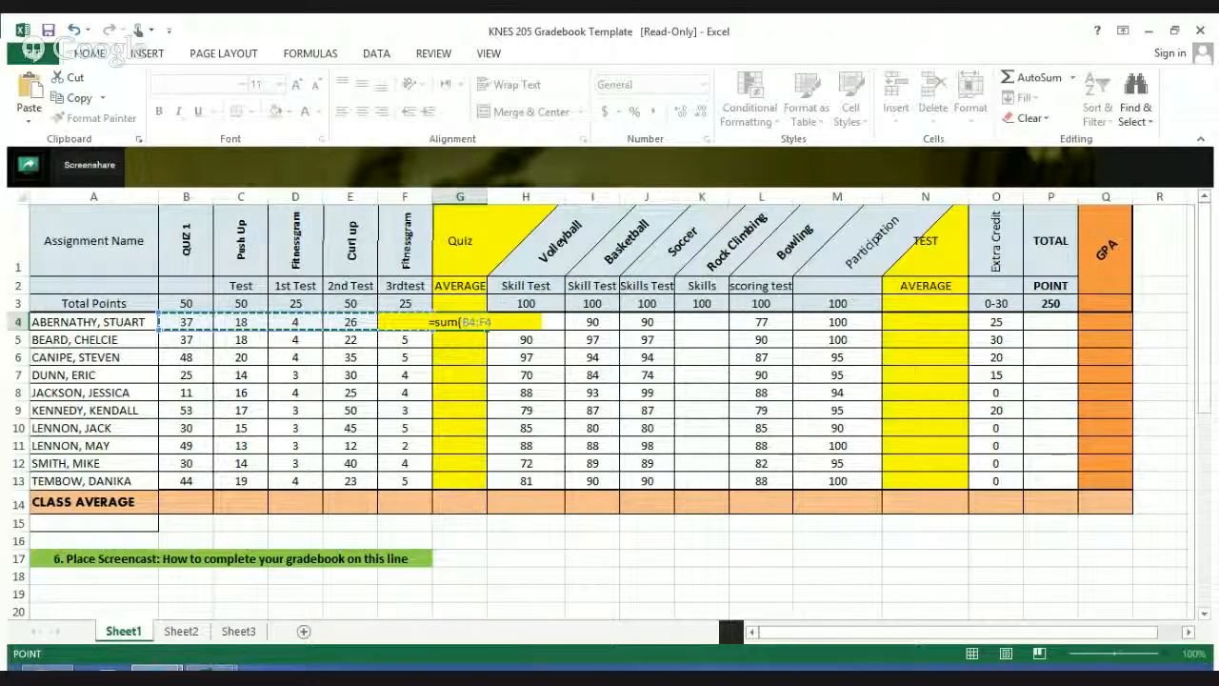
text()/)
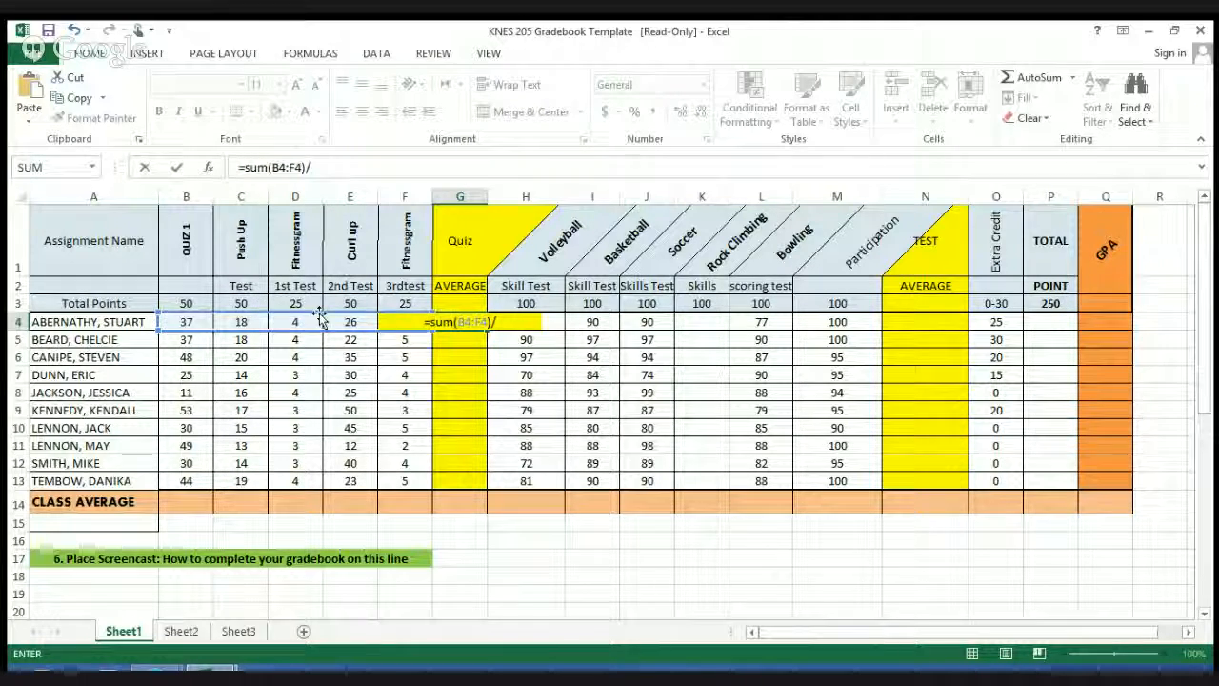
click(471, 344)
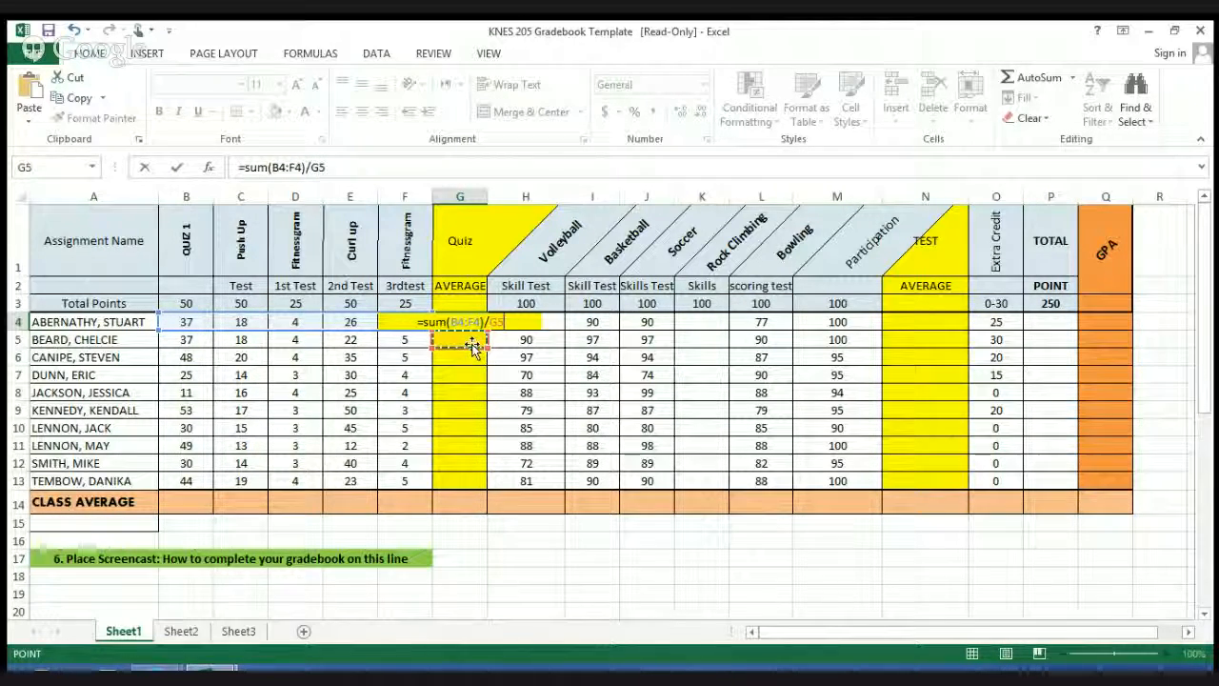
click(505, 324)
key(BackSpace)
key(BackSpace)
text(200)
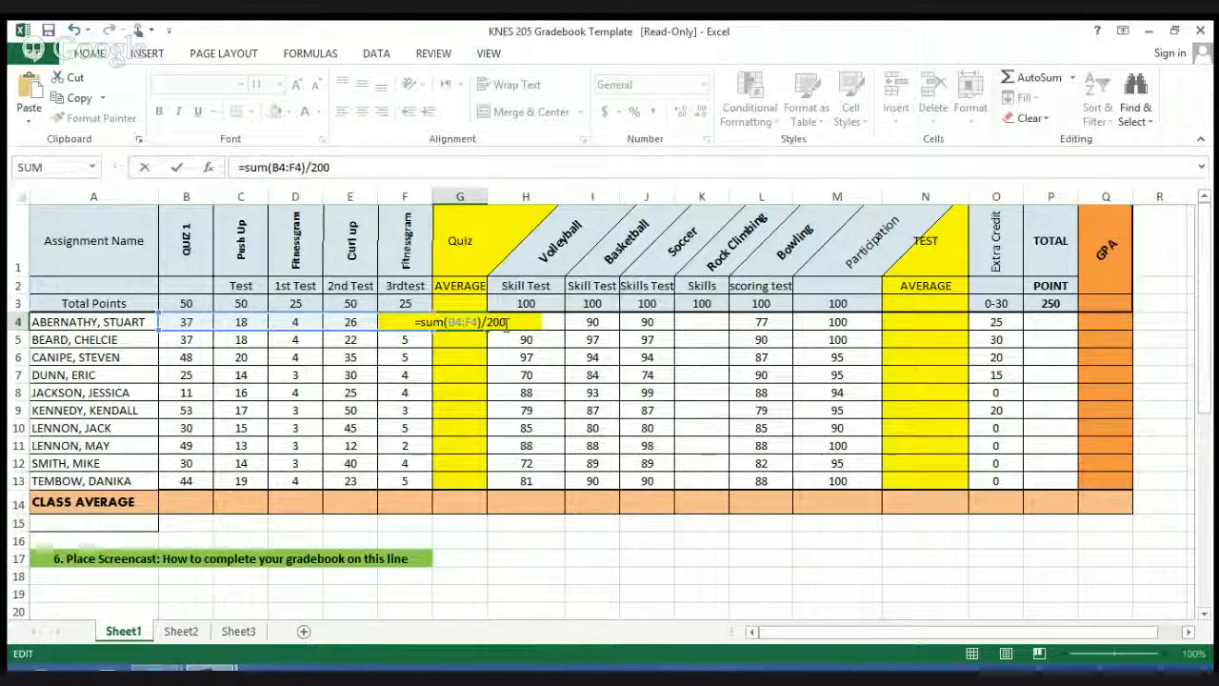
key(Return)
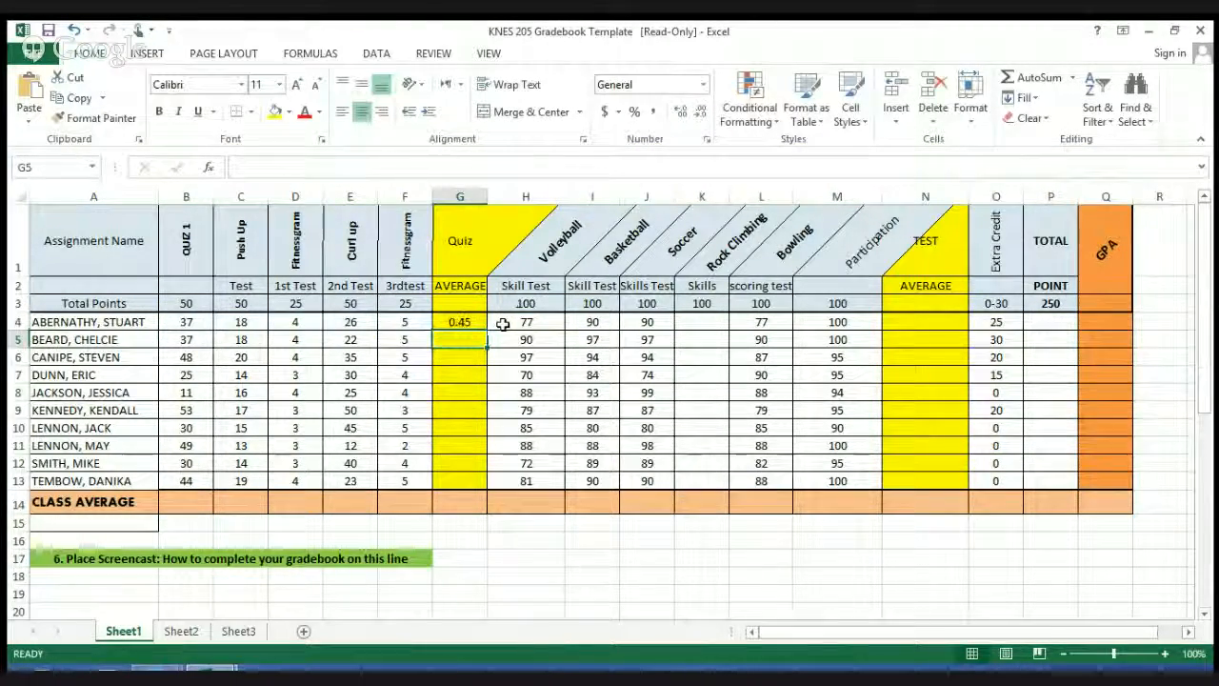
Step: Format the quiz average in G4 as a percentage and fill it down through G13 for all students
click(467, 325)
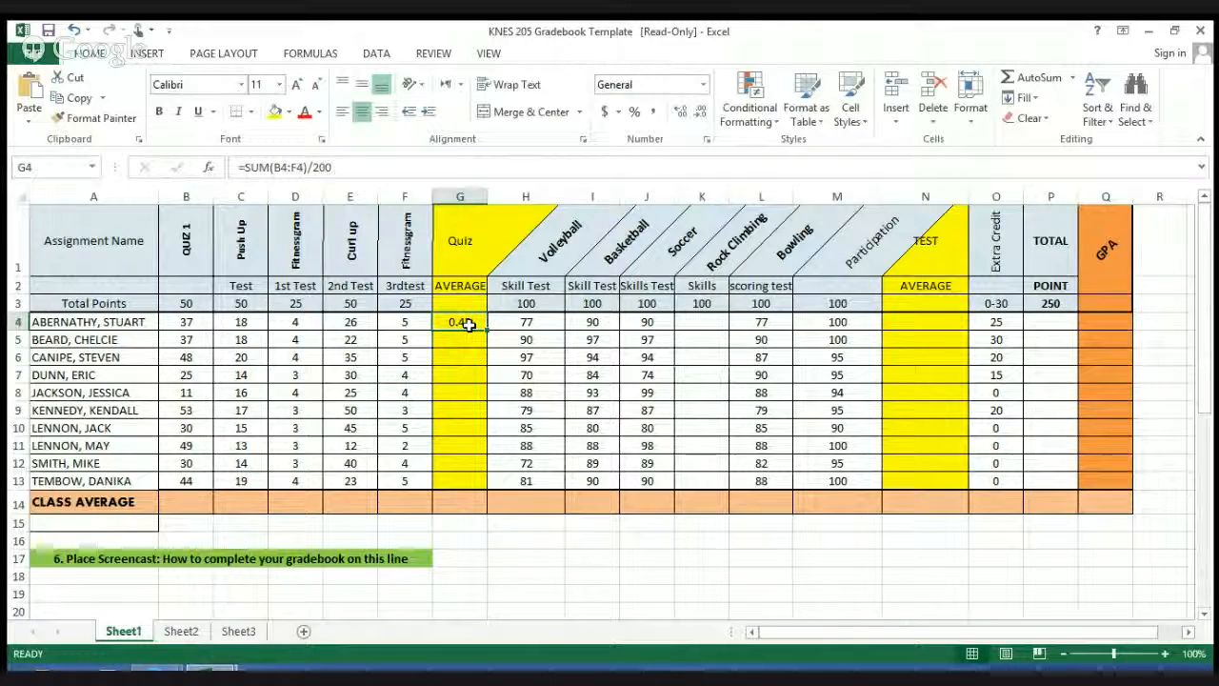
click(635, 114)
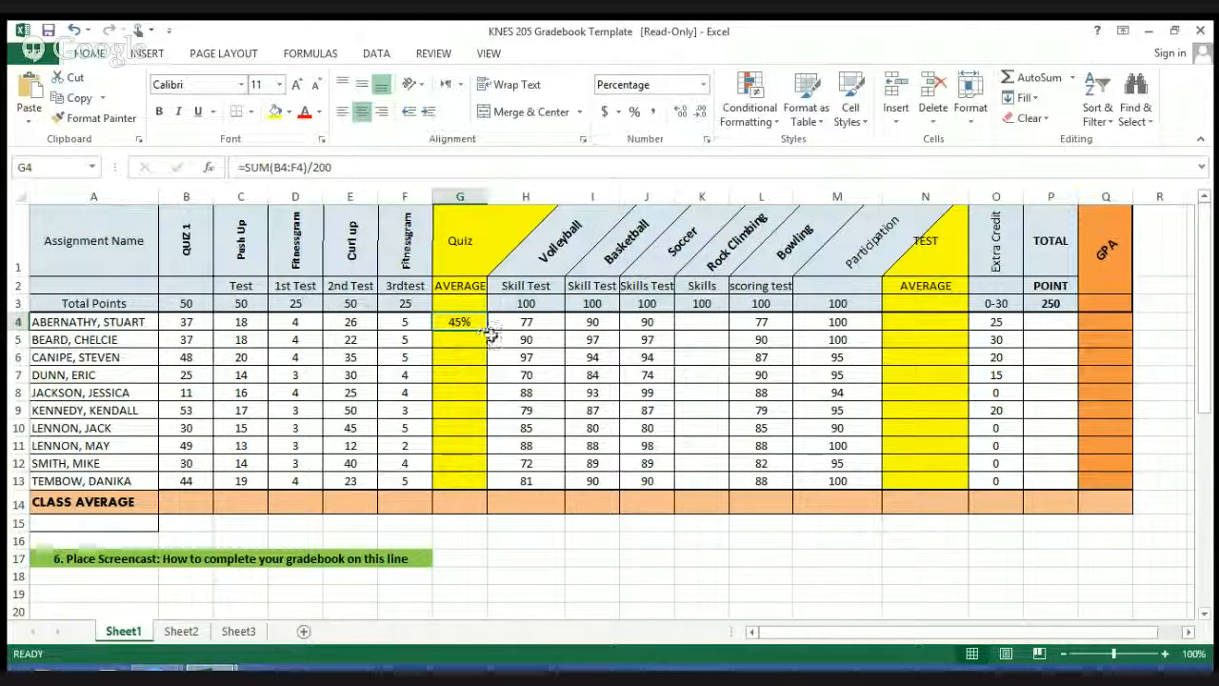
drag(487, 327, 486, 385)
drag(486, 466, 485, 488)
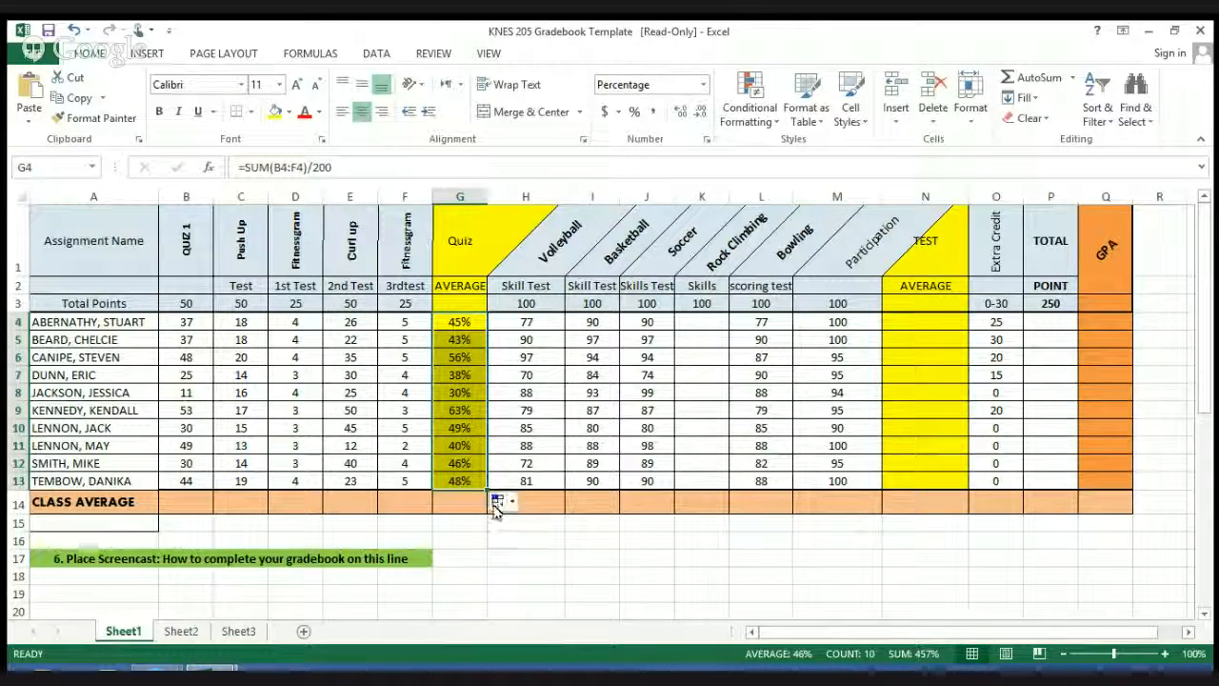
click(457, 519)
click(464, 507)
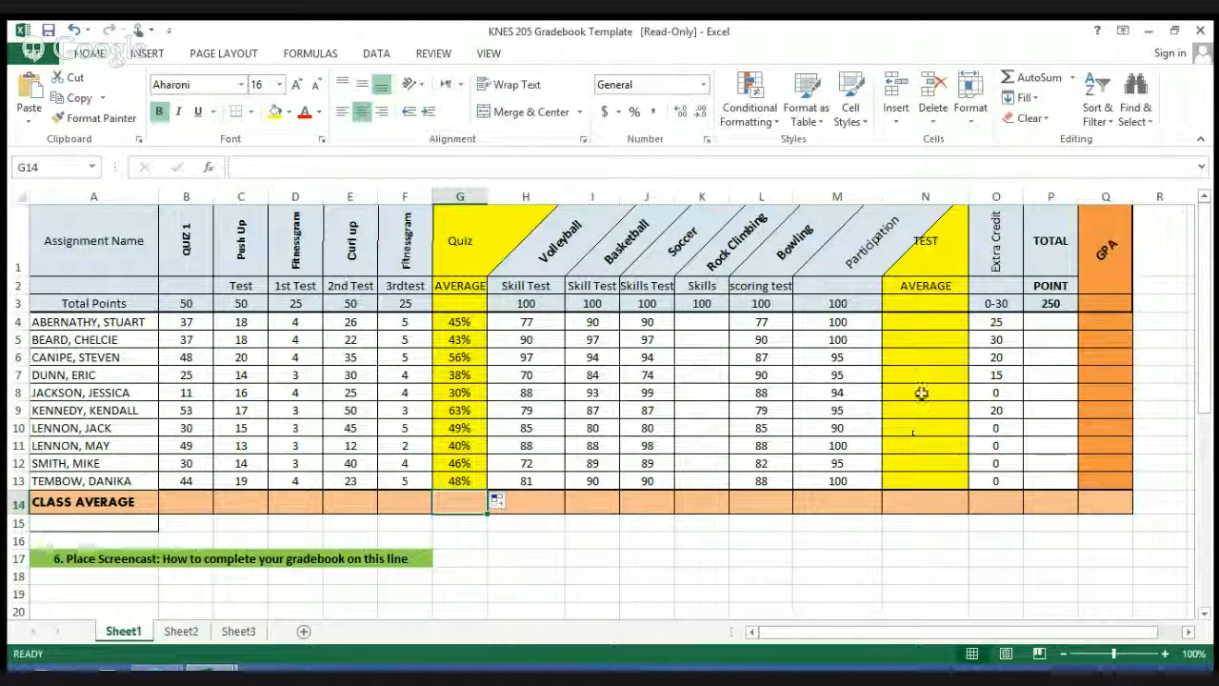
Step: Calculate the first student's test average in N4 with =SUM(H4:M4)/500 and fill the formula down through N13
click(933, 323)
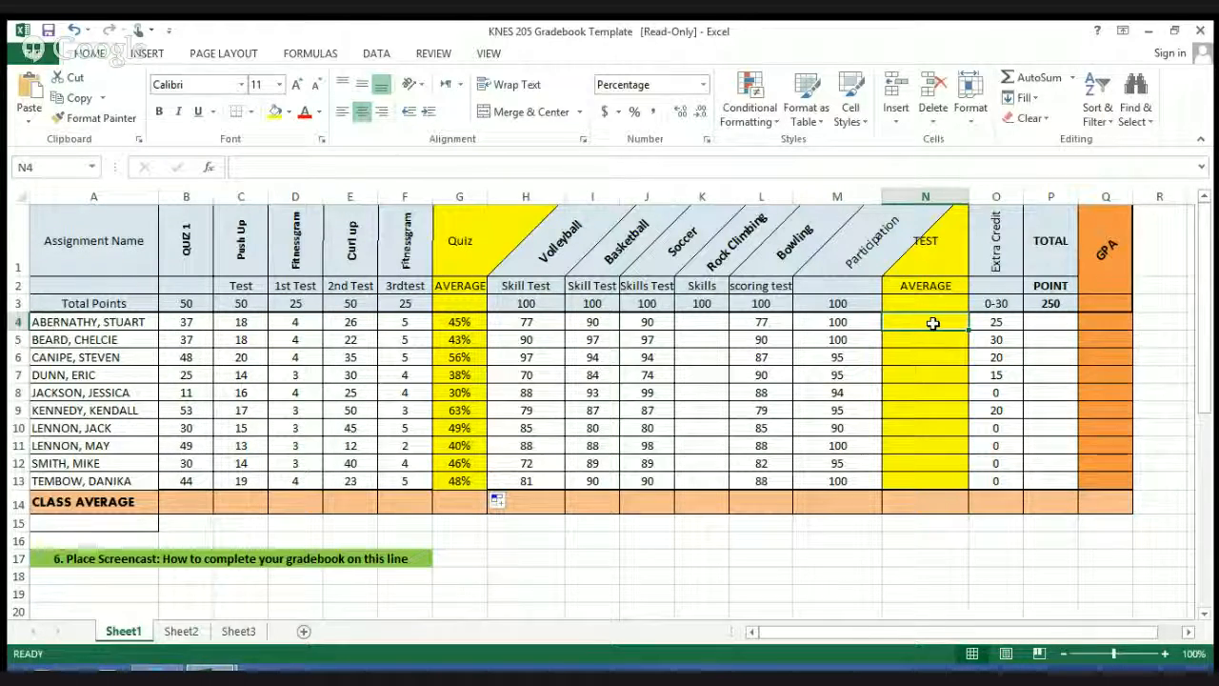
text(=)
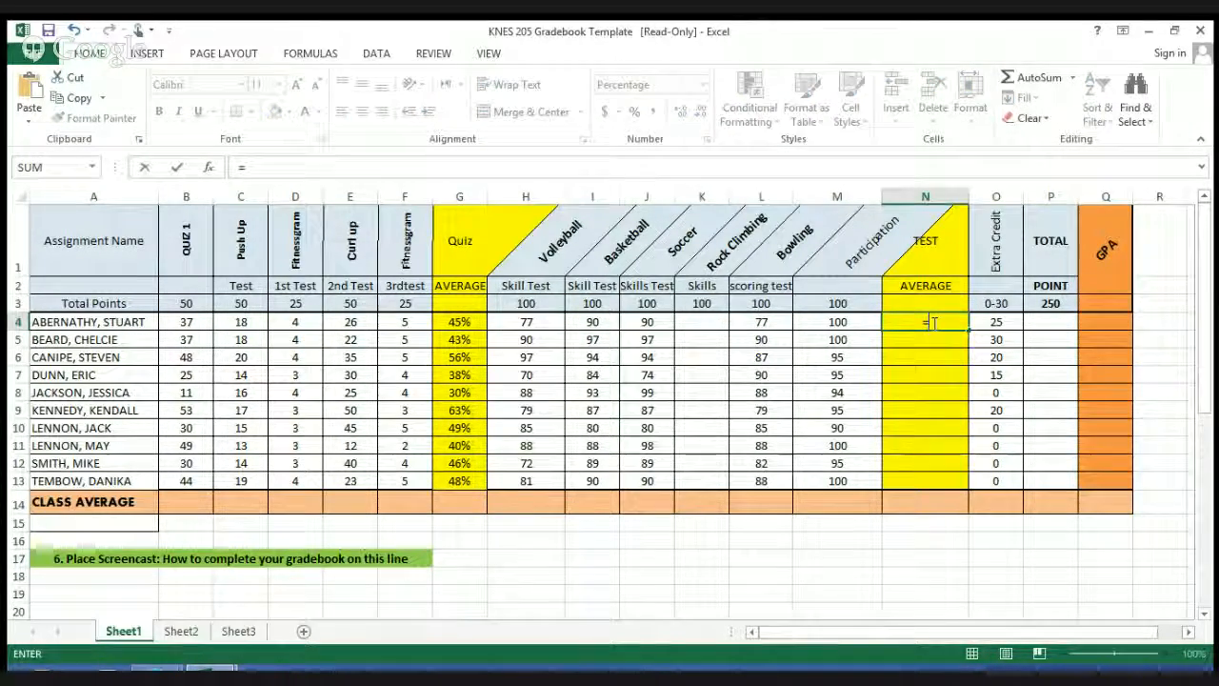
text(sum)
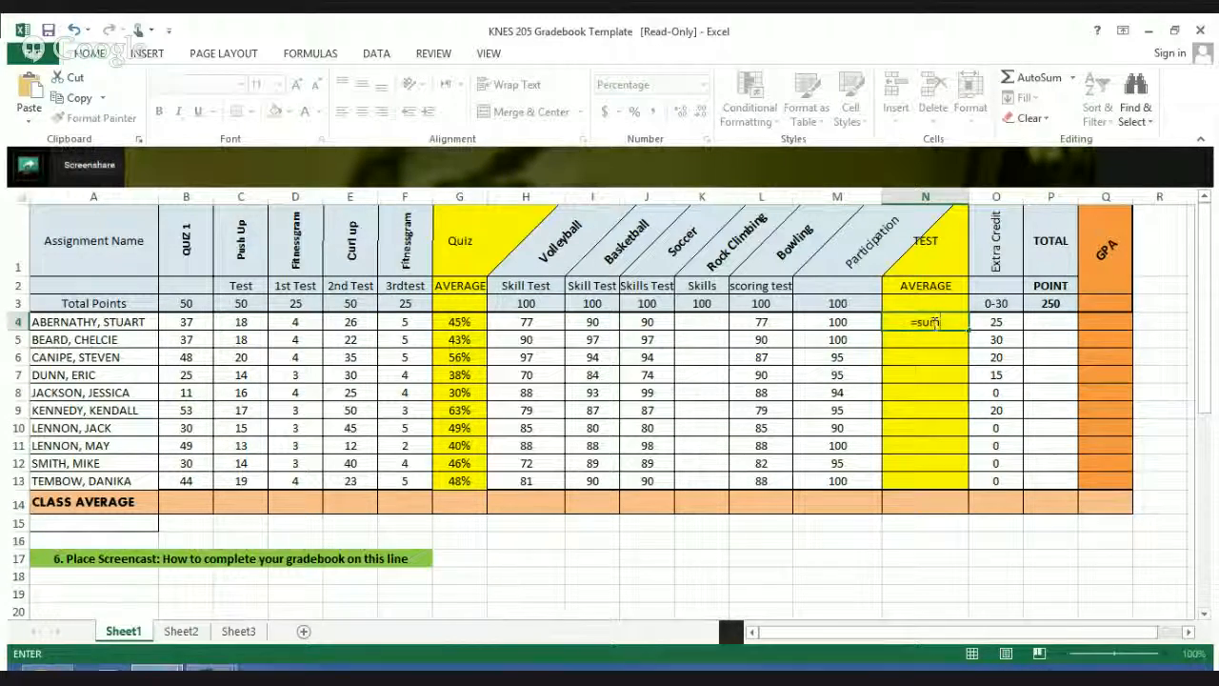
text(()
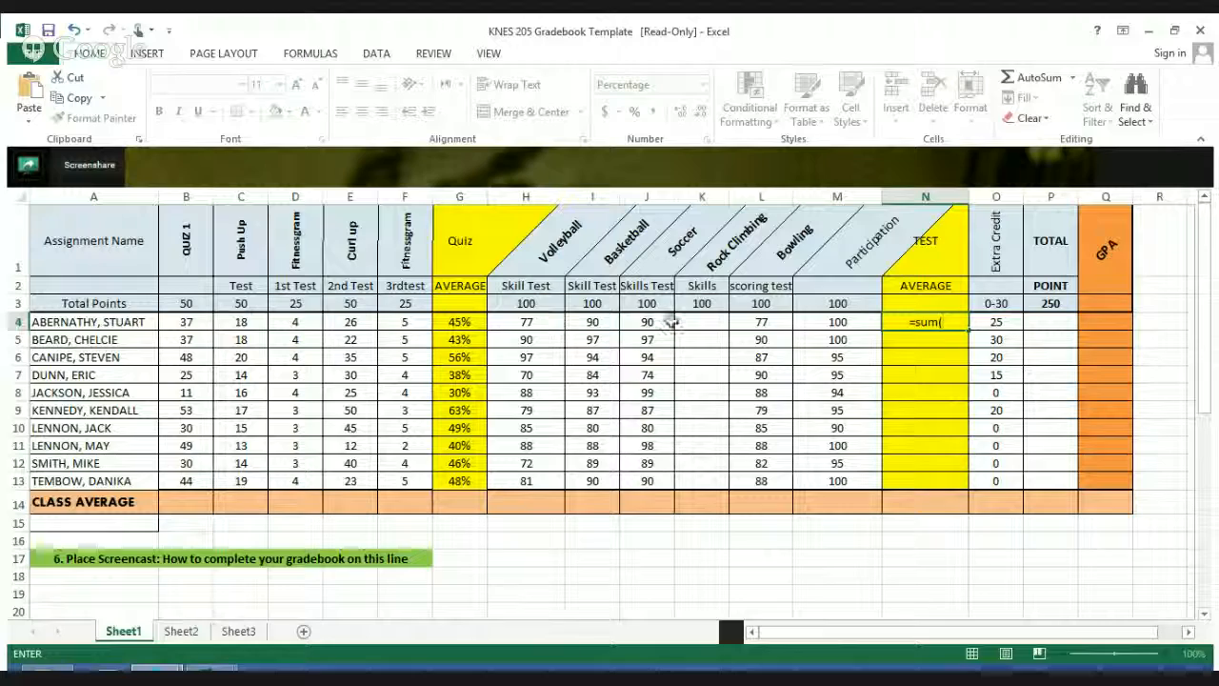
drag(525, 324, 839, 325)
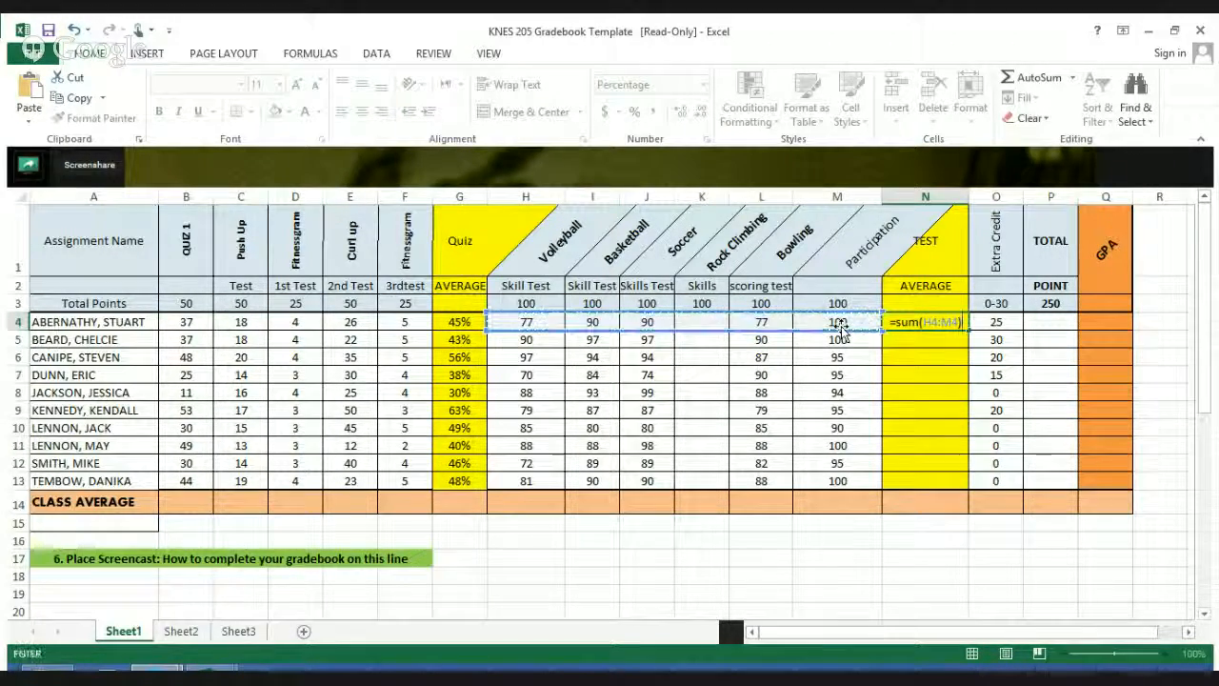
text())
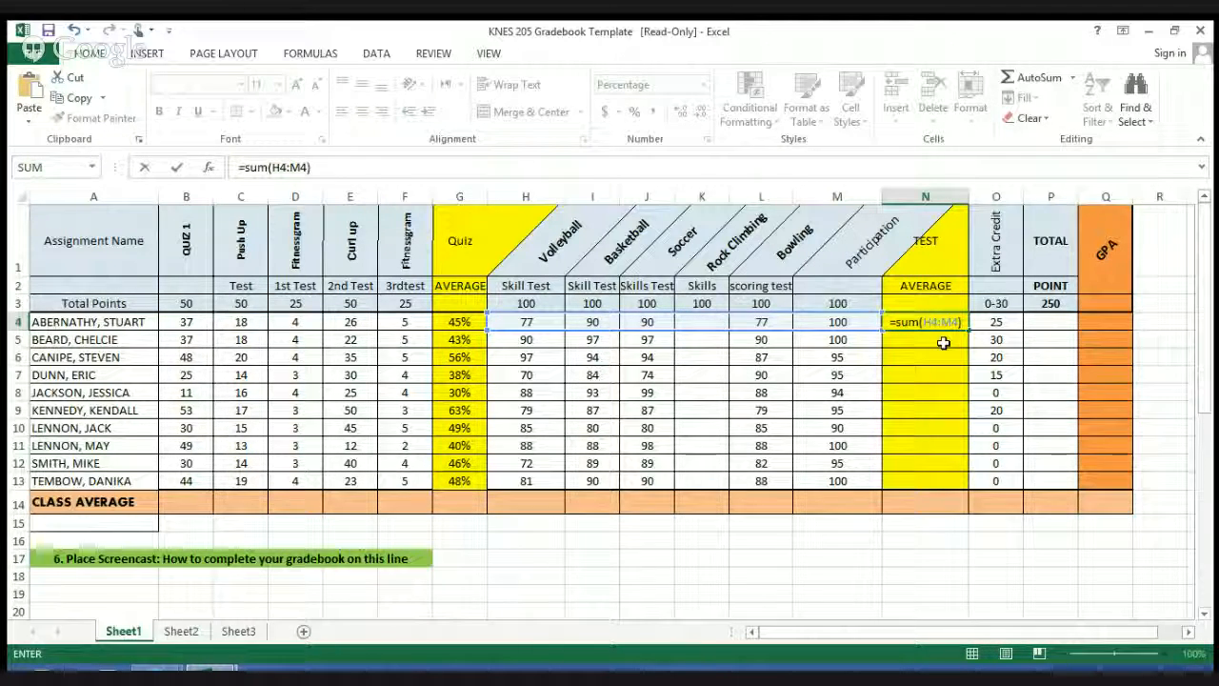
text(/)
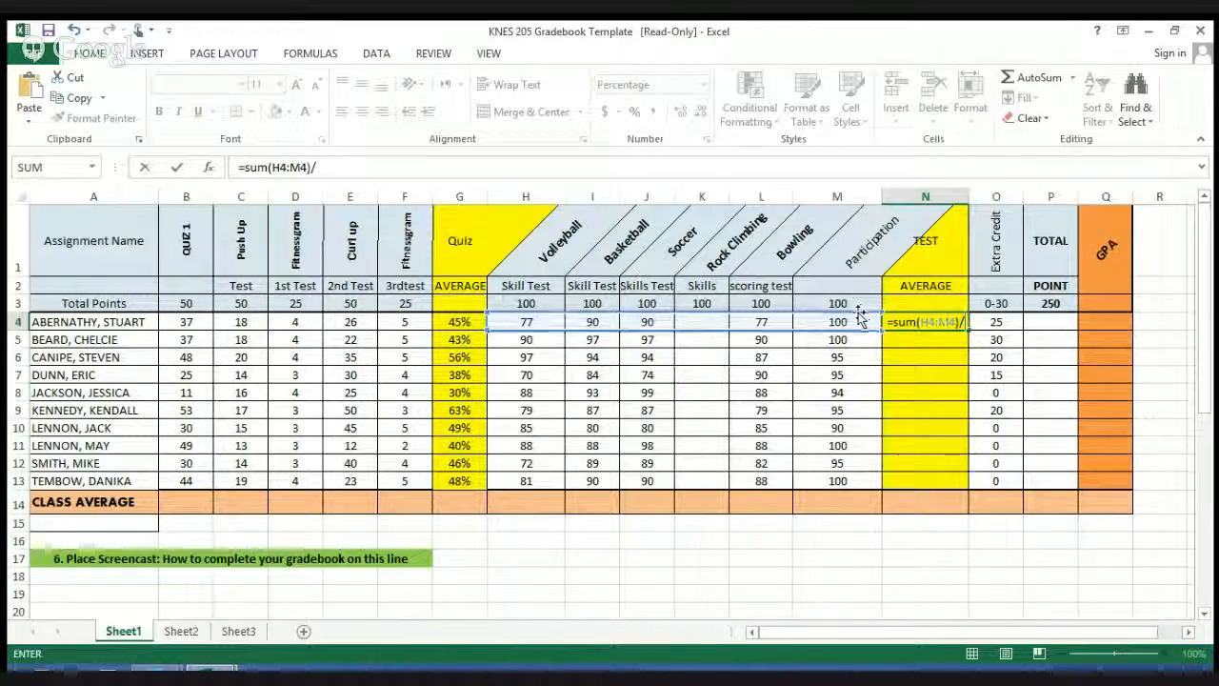
text(500)
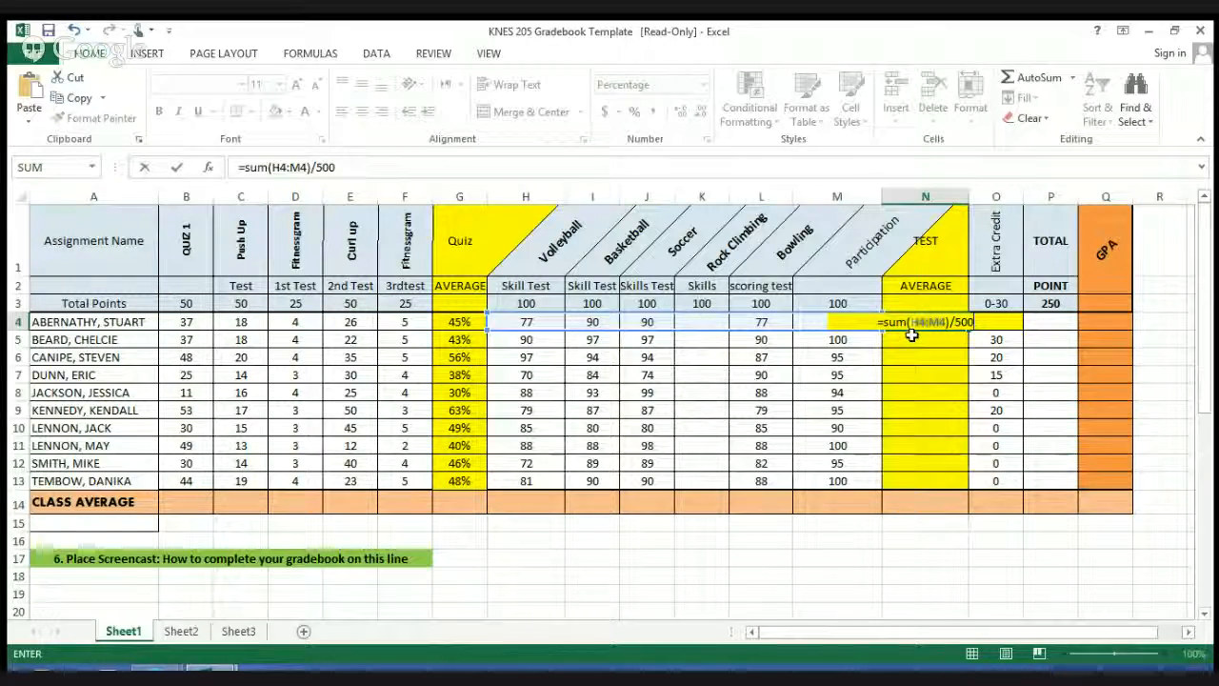
key(Return)
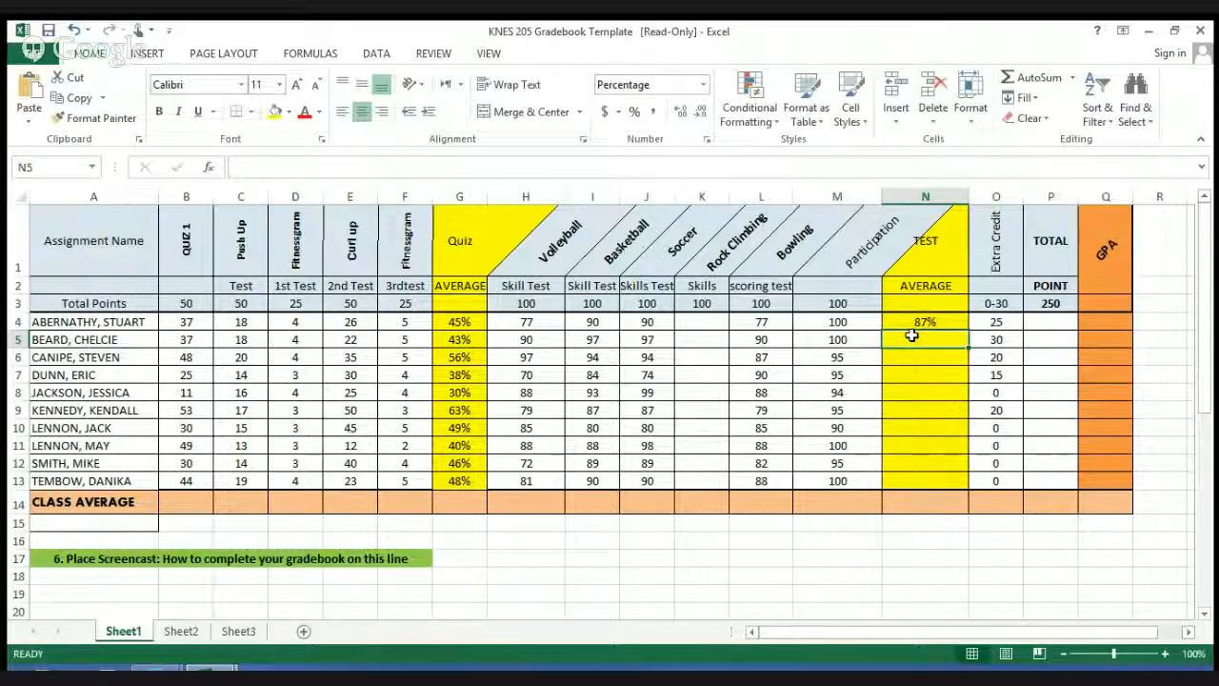
click(956, 322)
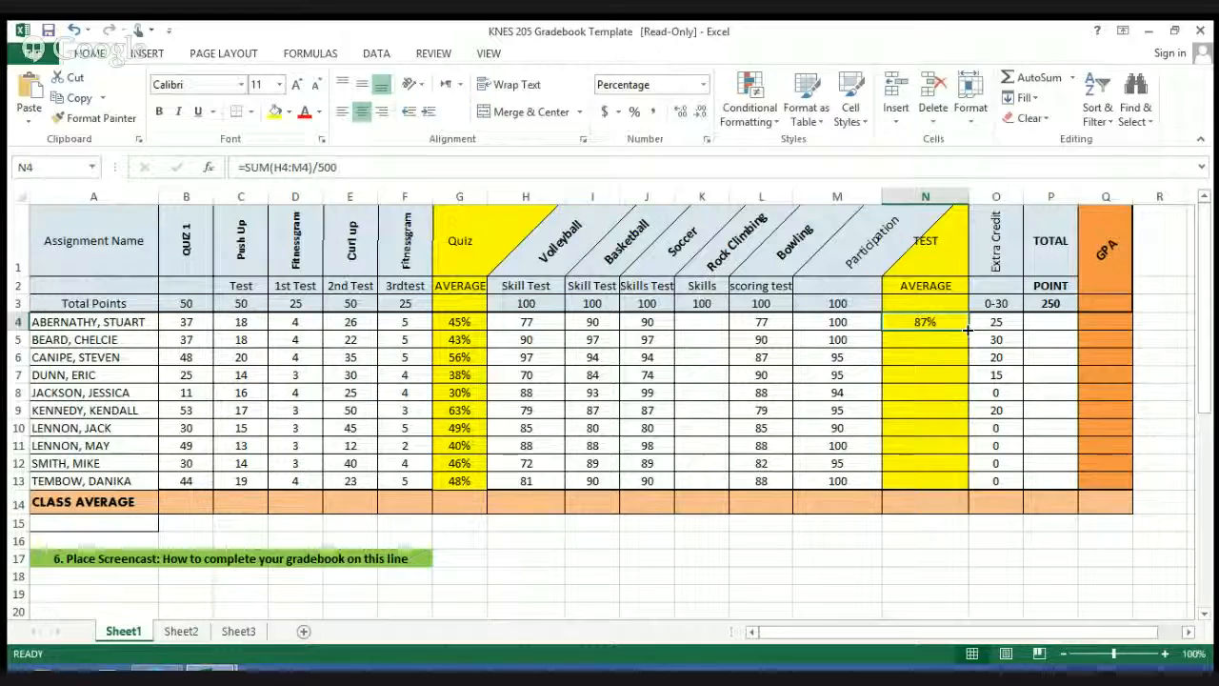
drag(967, 330, 961, 483)
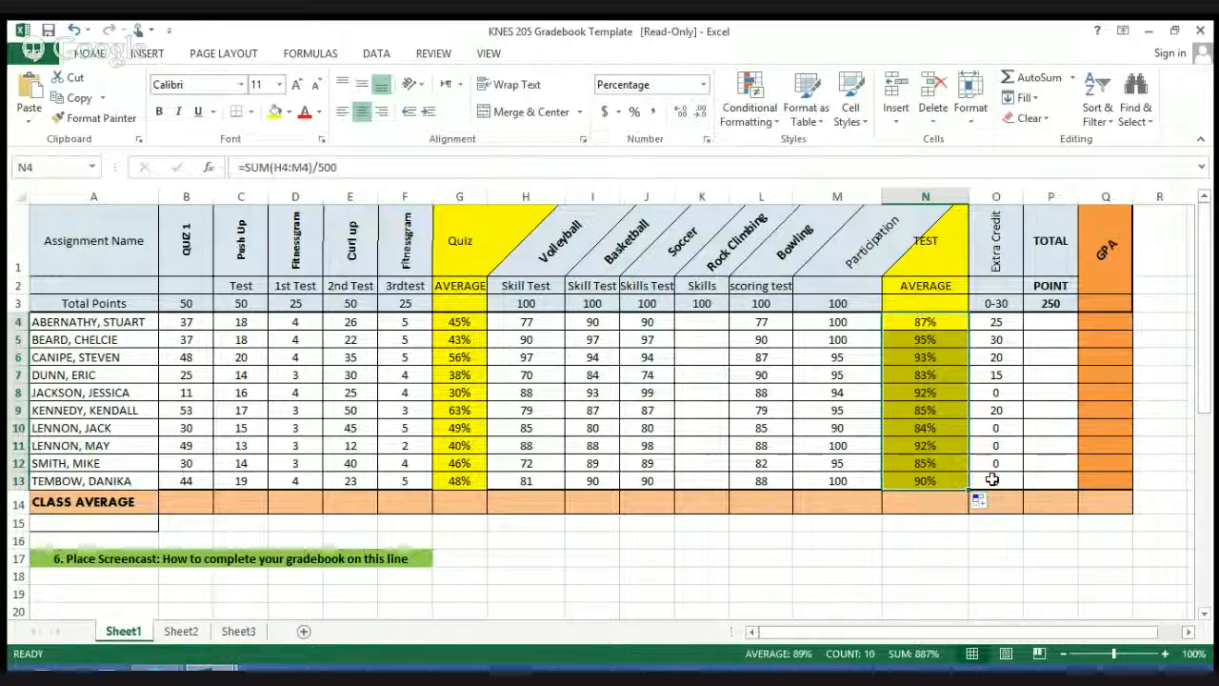
Step: Set the maximum total points in P3 to 700
click(1051, 324)
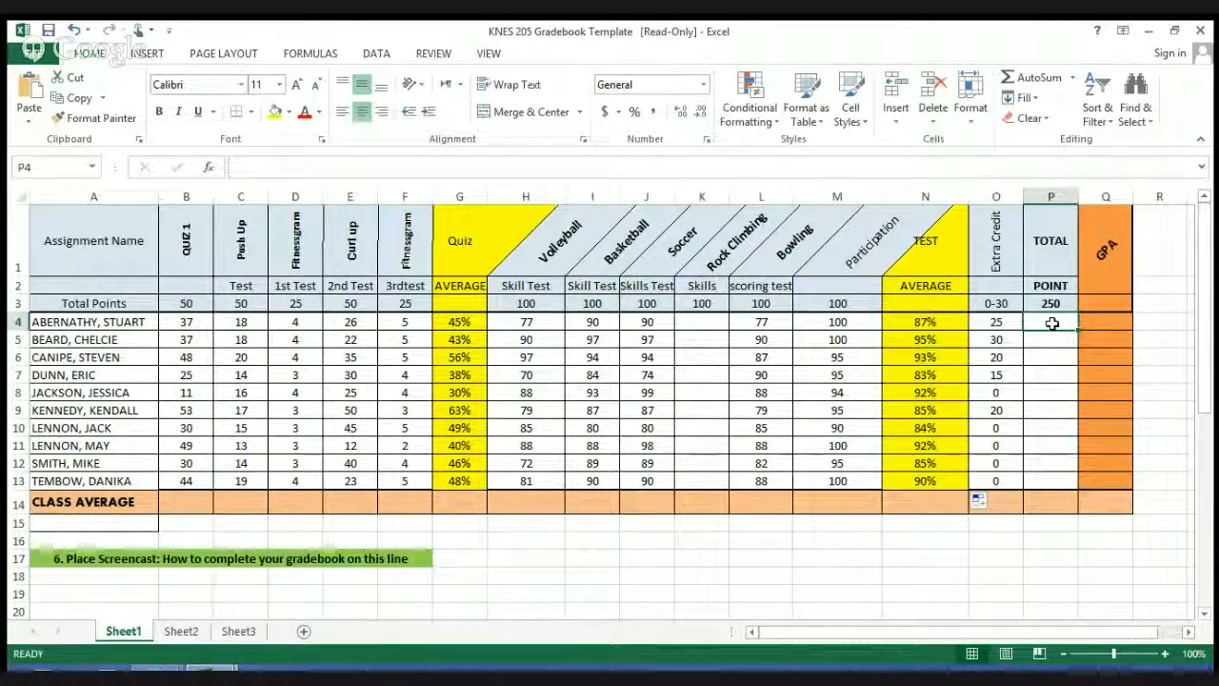
click(1059, 304)
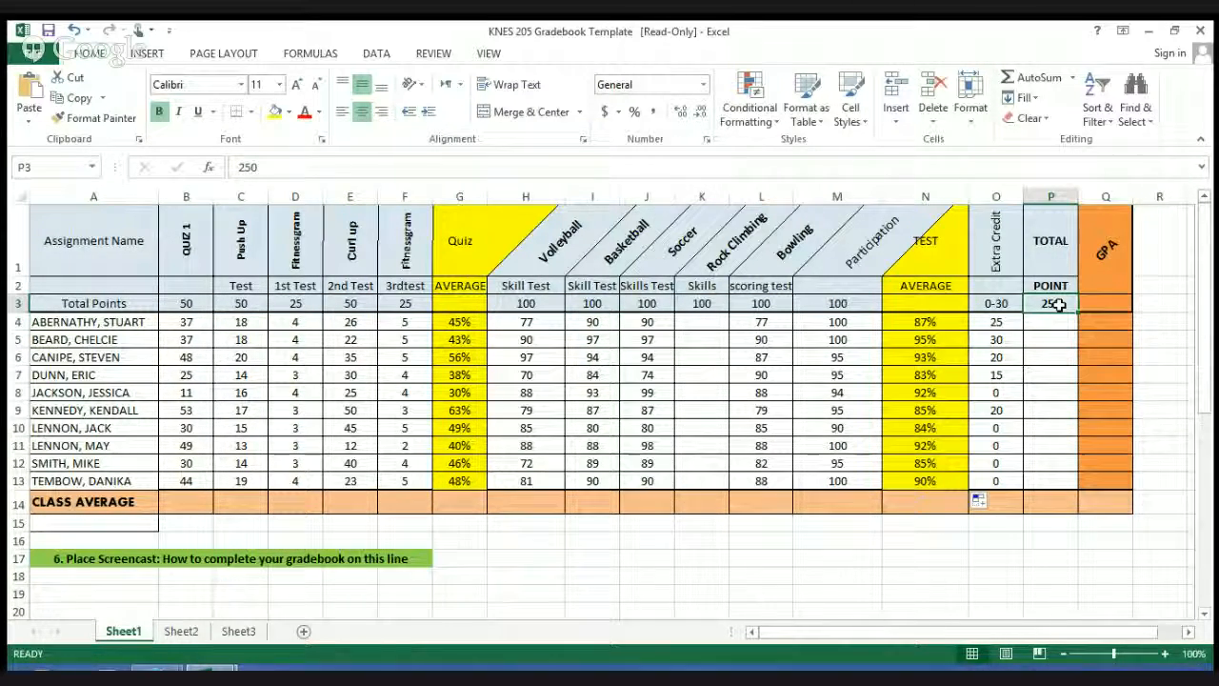
text(700)
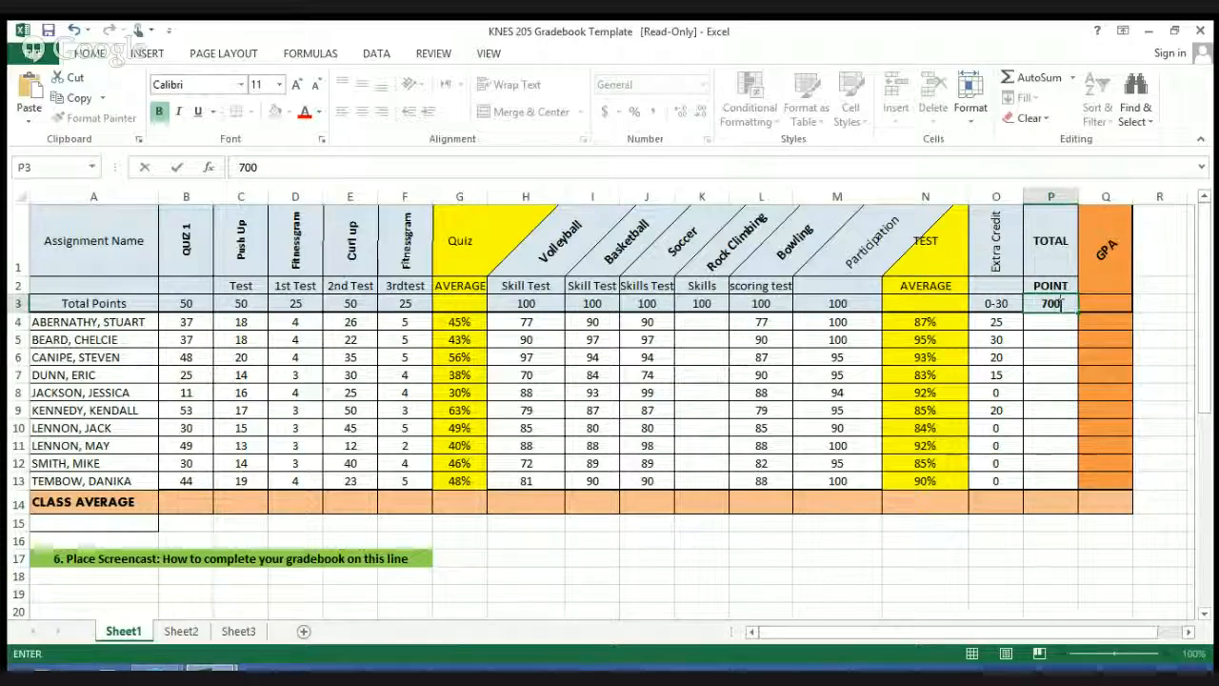
Step: Enter the formula =SUM(B4:F4)+SUM(H4:M4)/700 in P4 for the first student's total points
click(1051, 321)
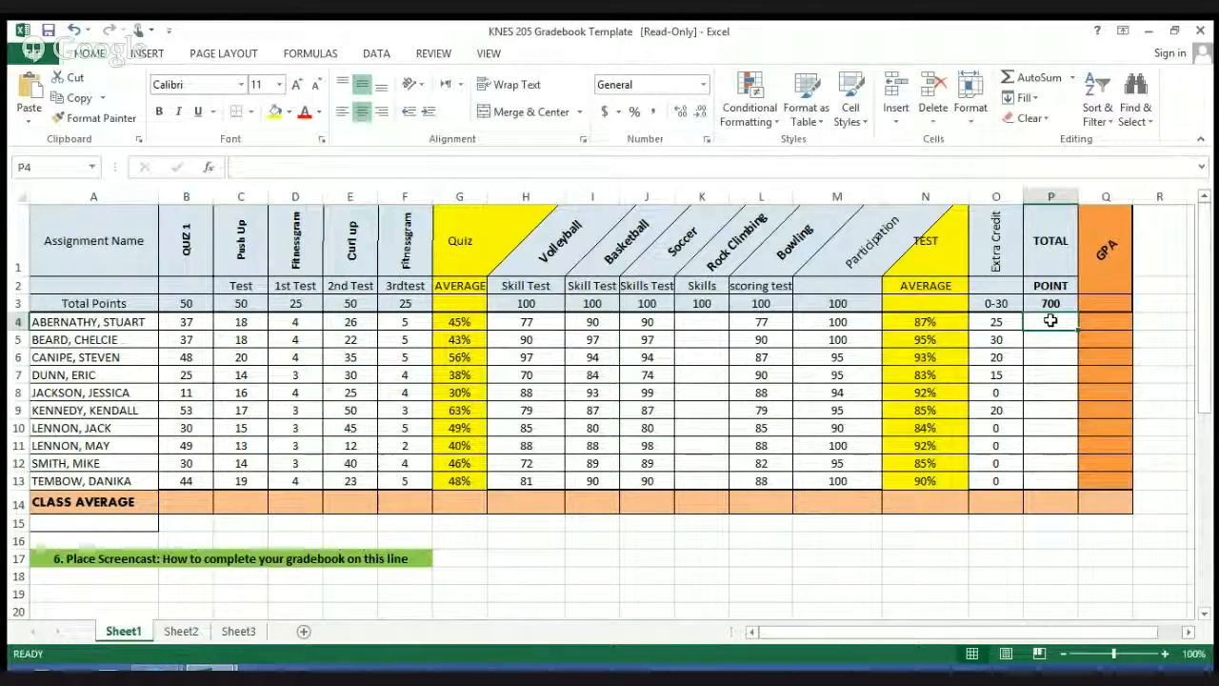
text(=)
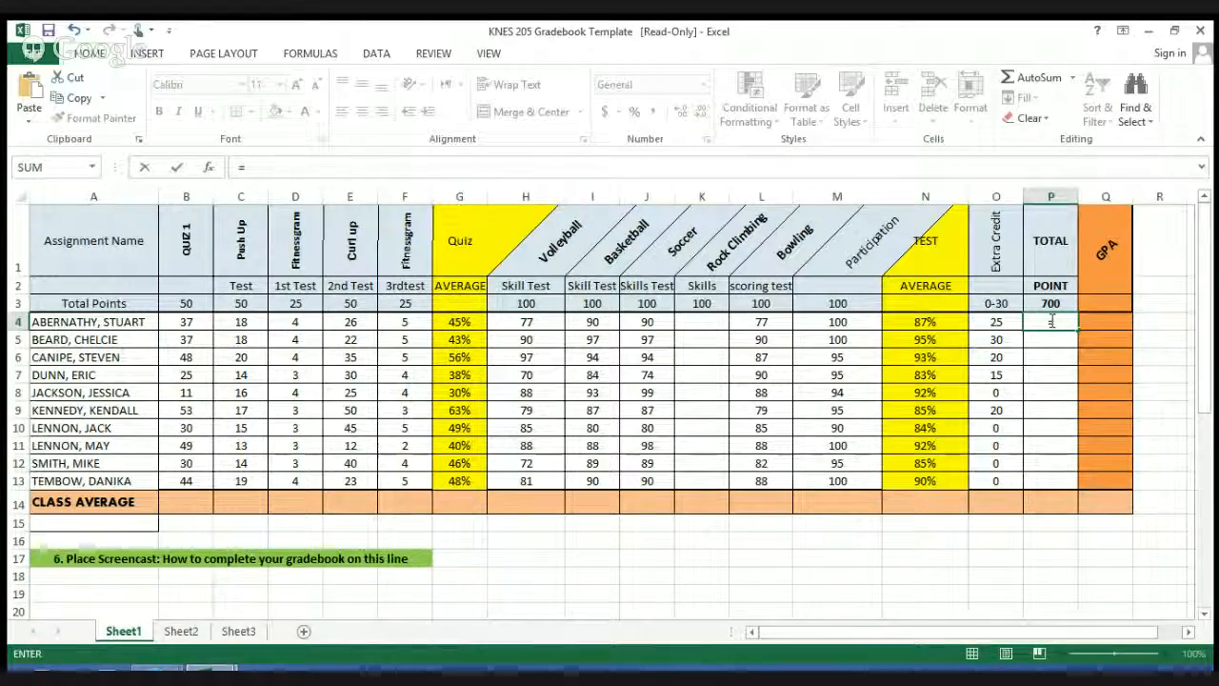
text(sum()
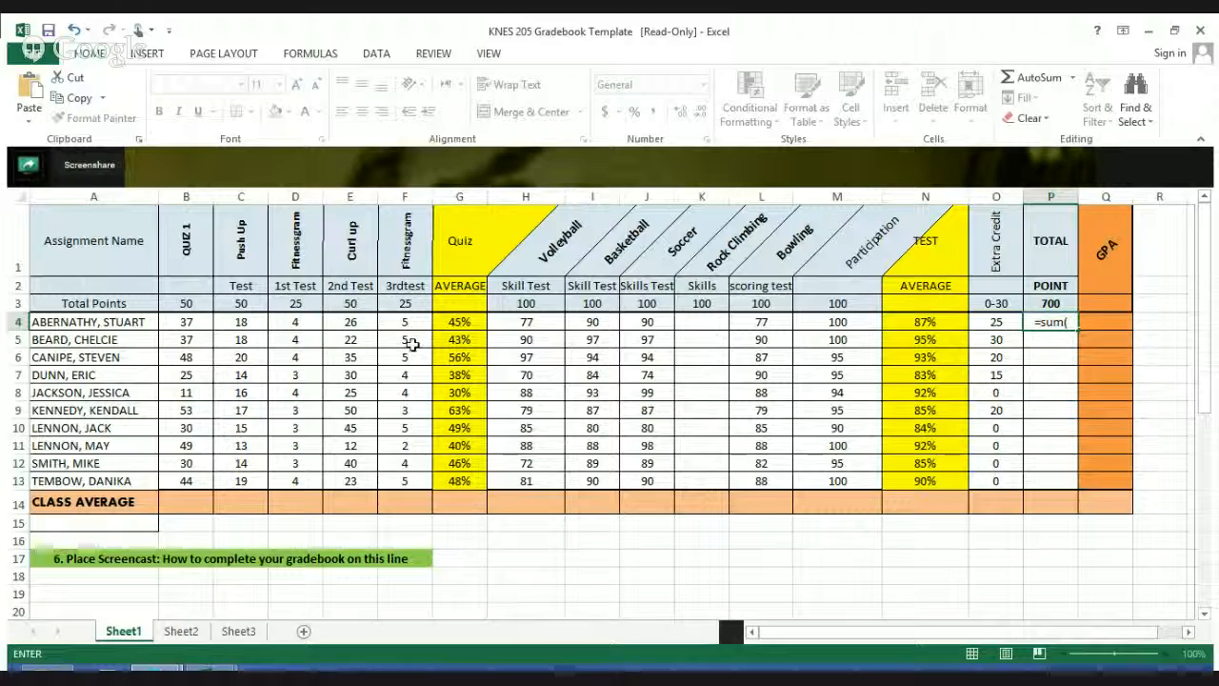
drag(202, 326, 408, 325)
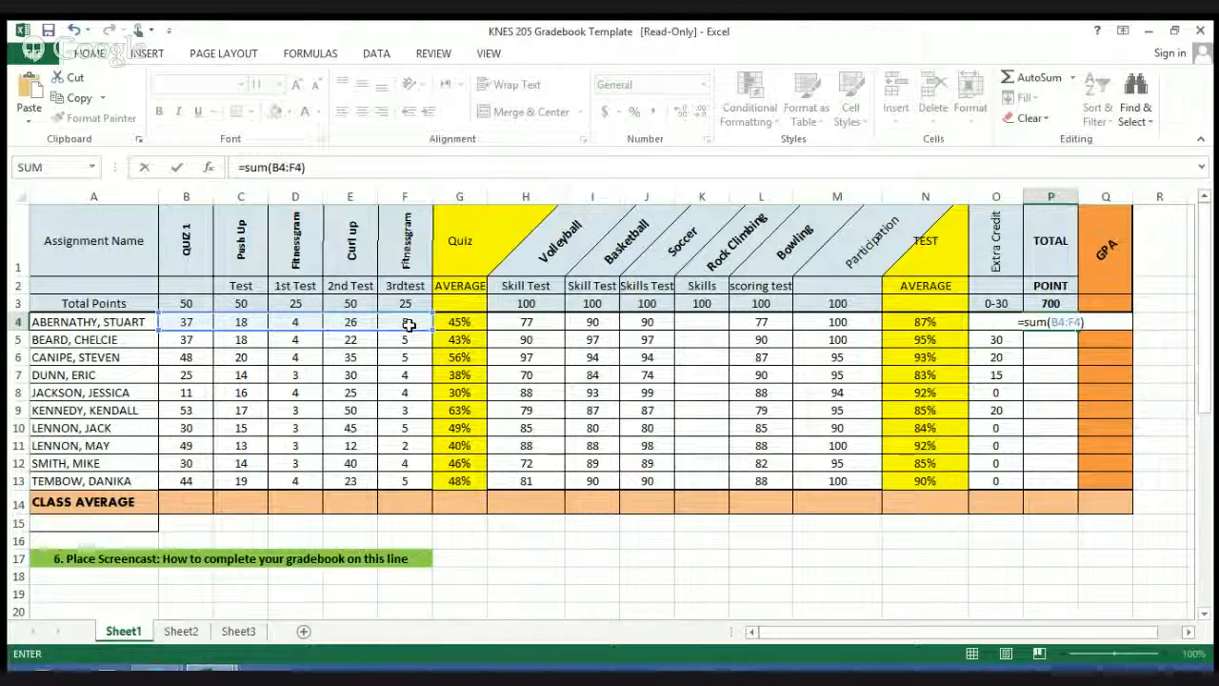
text(+)
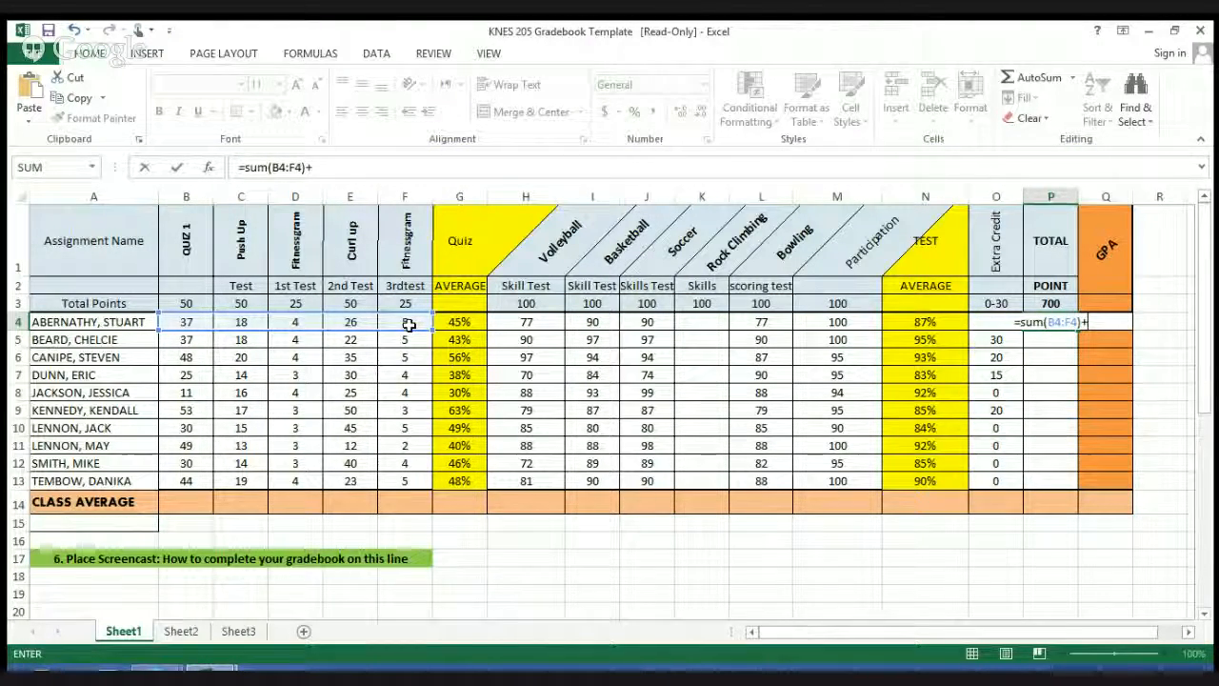
text(sum)
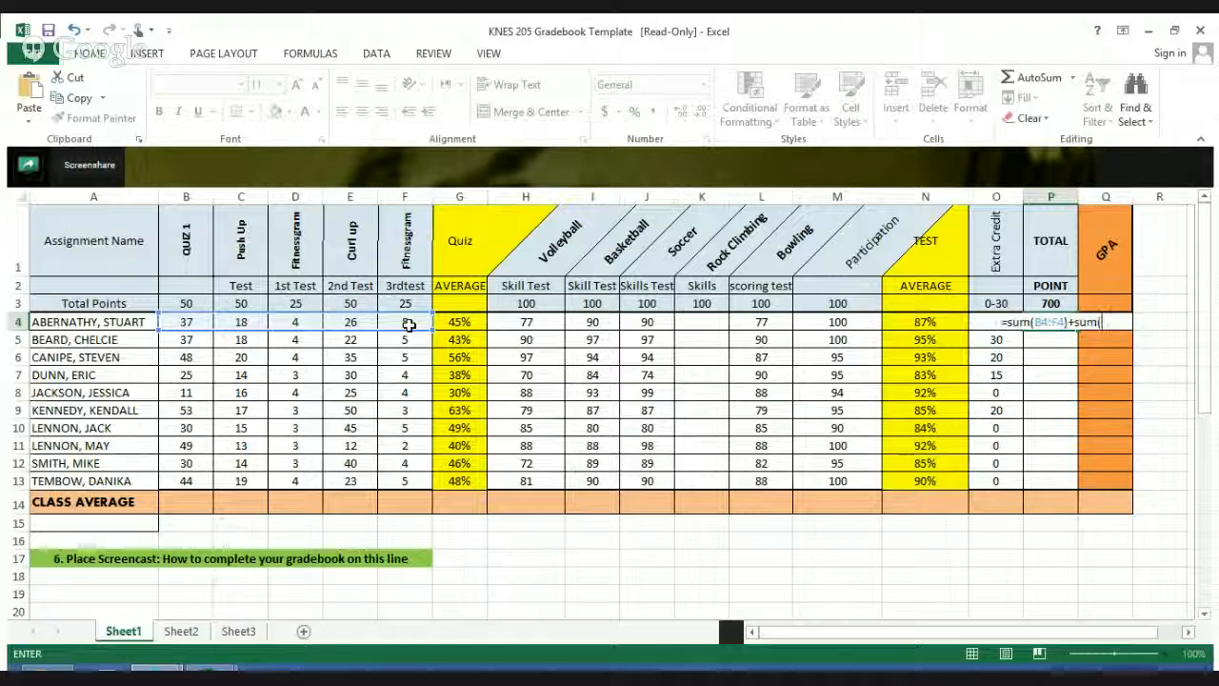
text(()
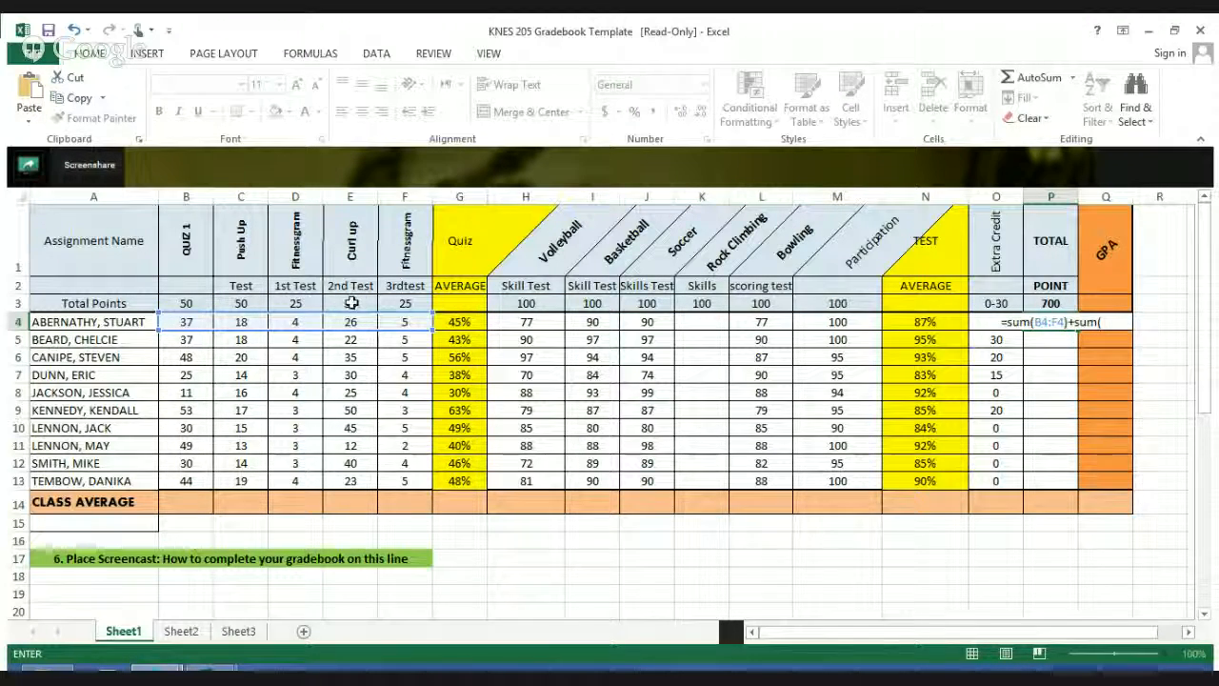
drag(517, 321, 844, 321)
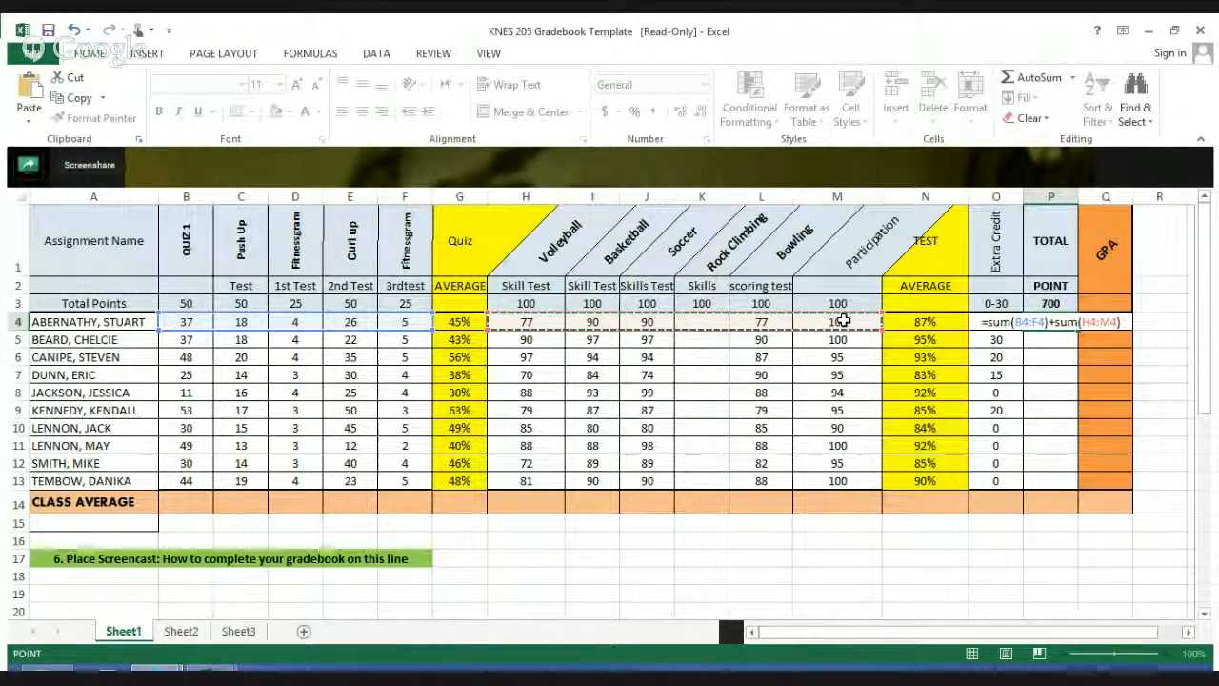
text())
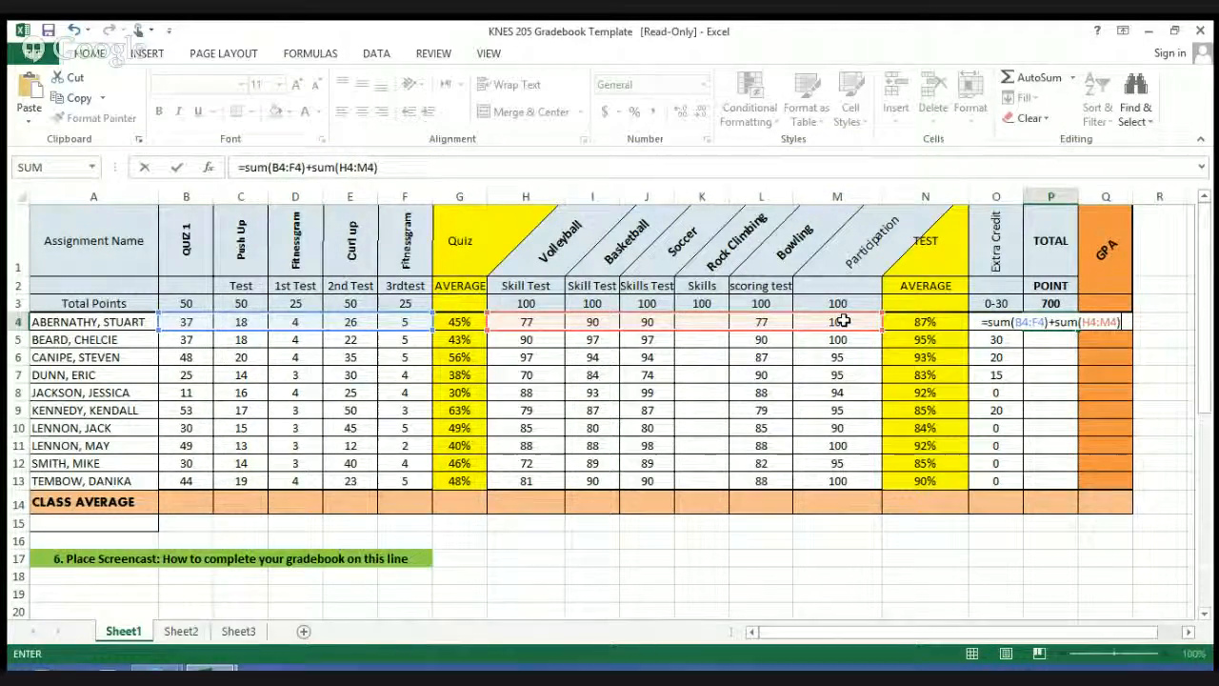
text(?)
text(/)
text(700)
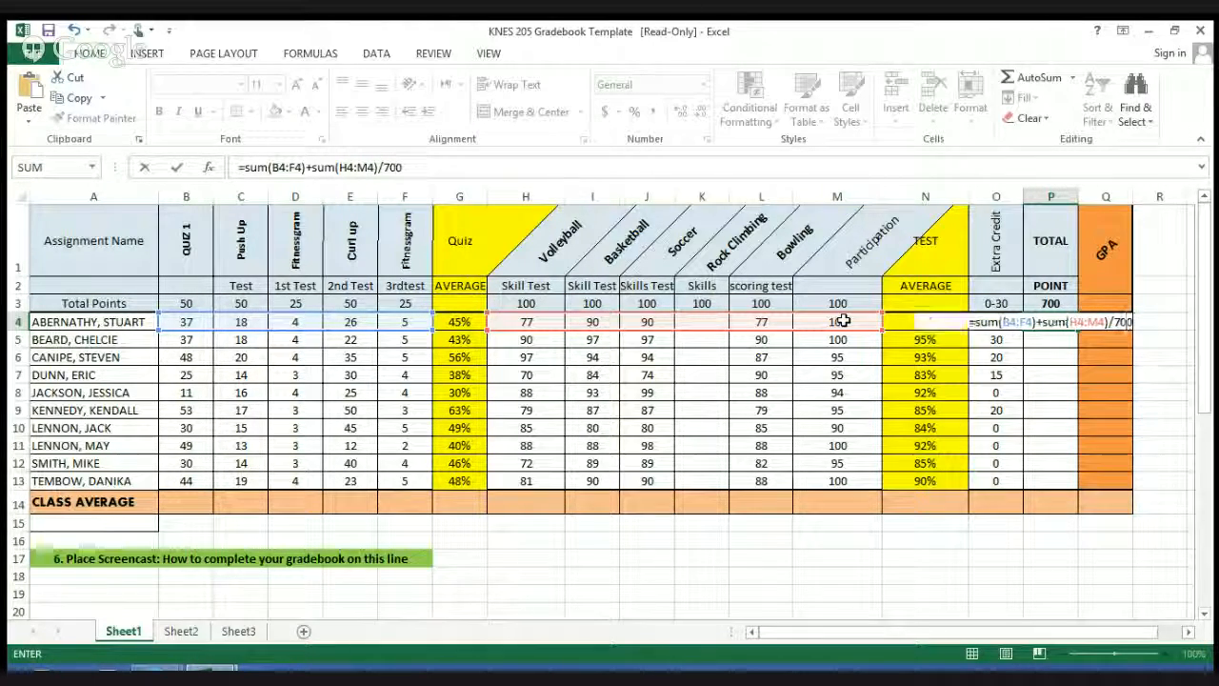
key(Return)
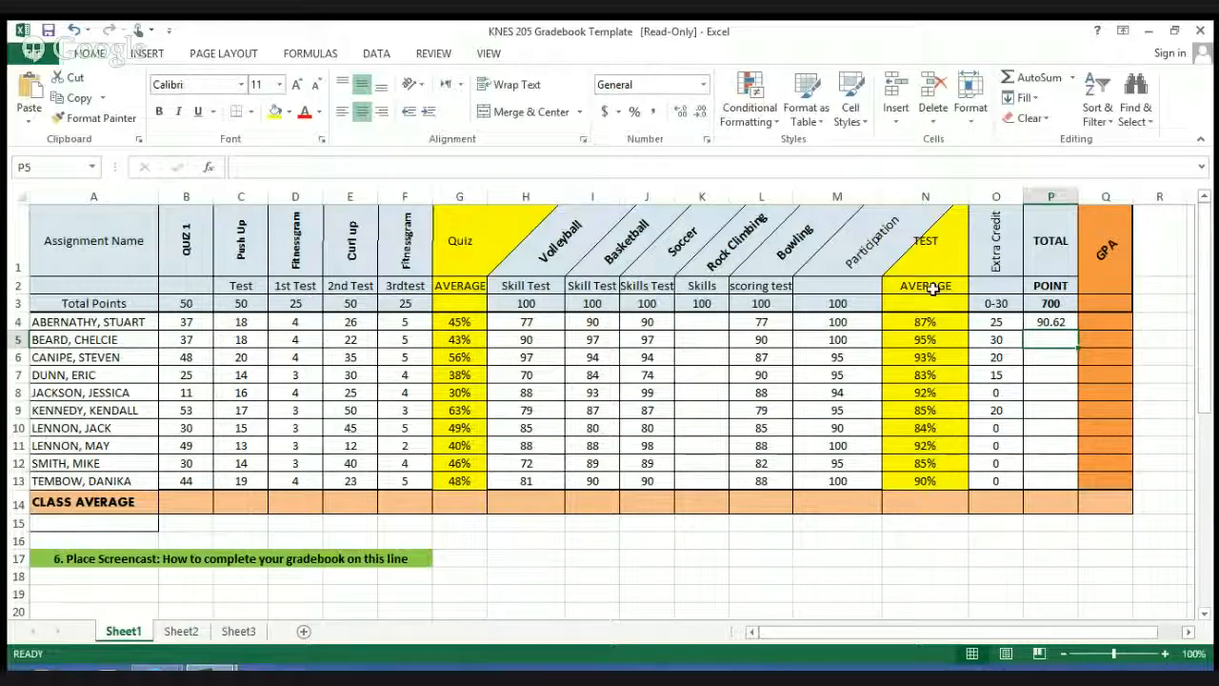
Step: Remove the division by 700 from the P4 formula, leaving =SUM(B4:F4)+SUM(H4:M4)
click(1052, 323)
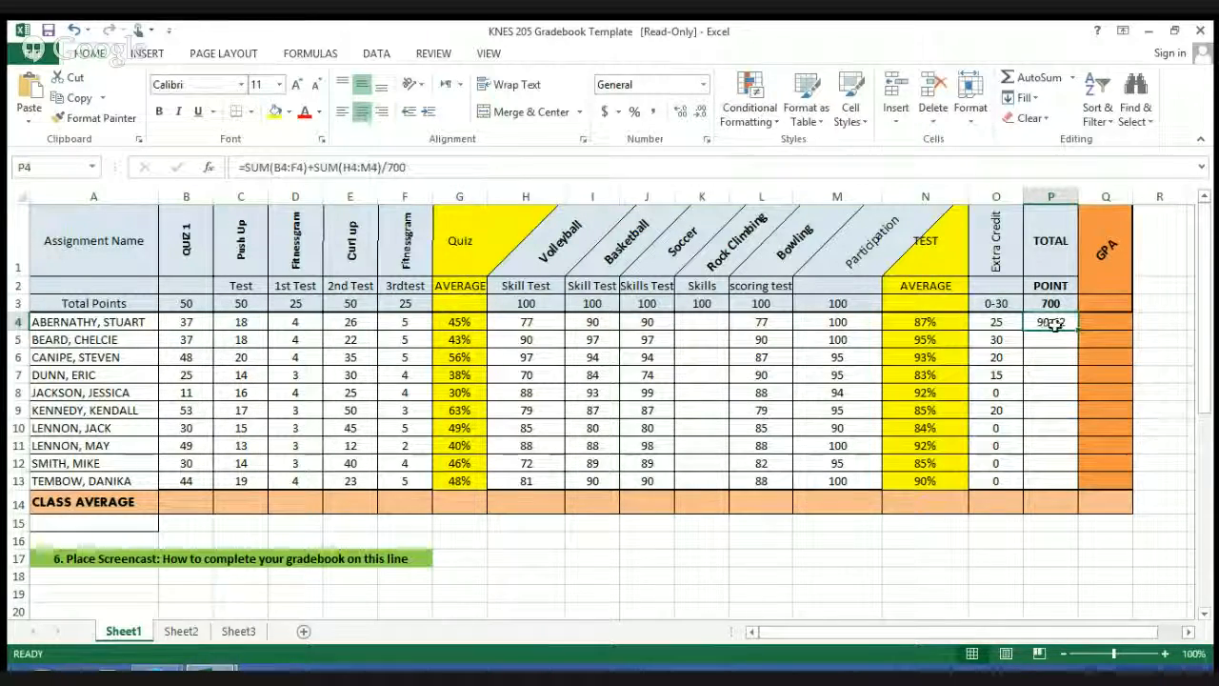
click(525, 166)
key(BackSpace)
key(BackSpace)
key(BackSpace)
key(BackSpace)
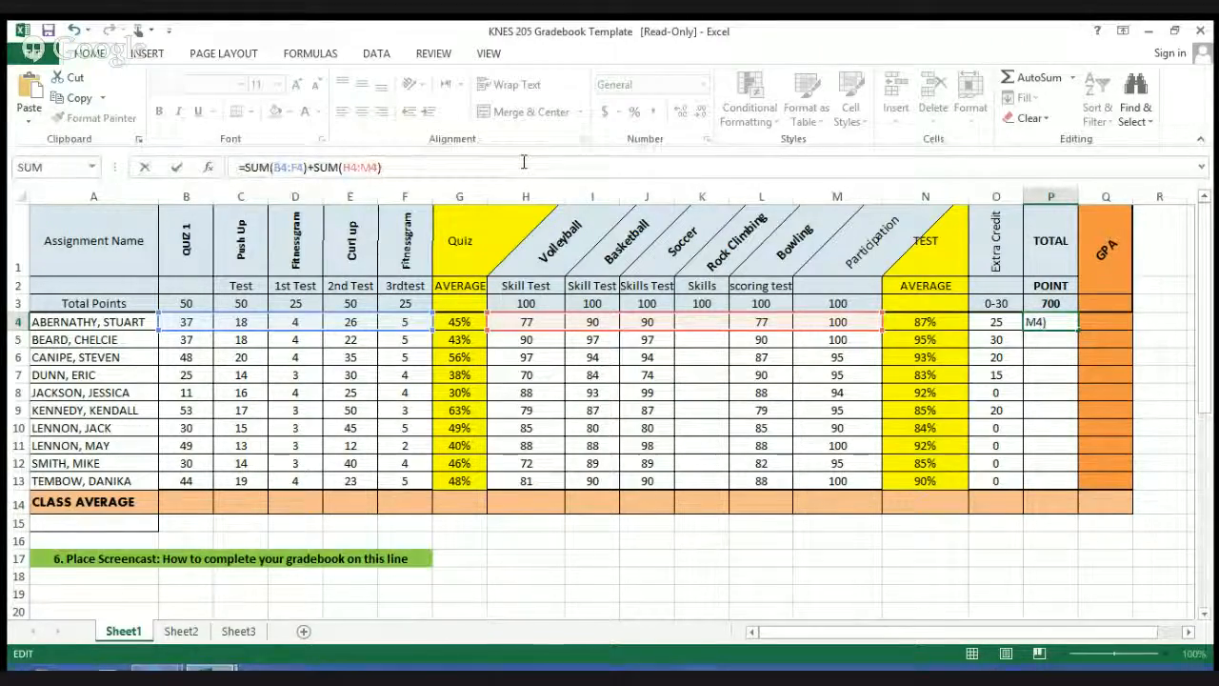
key(Return)
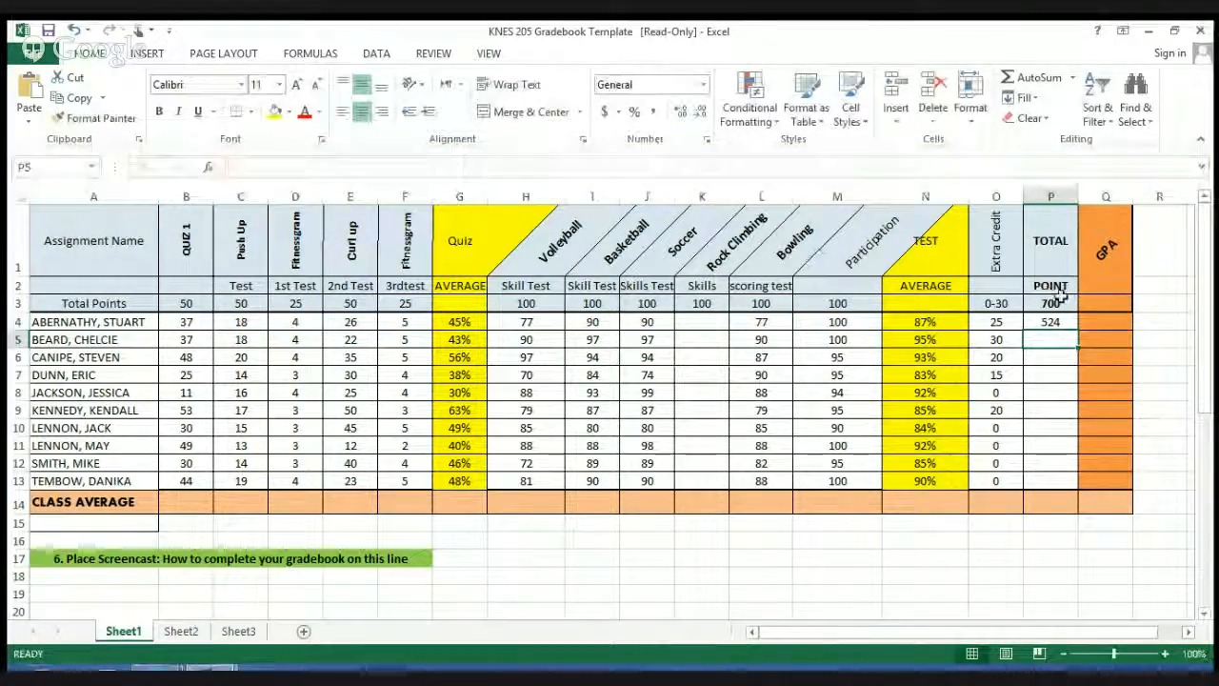
Step: Fill the total points formula from P4 down through P13 for all students
click(1063, 322)
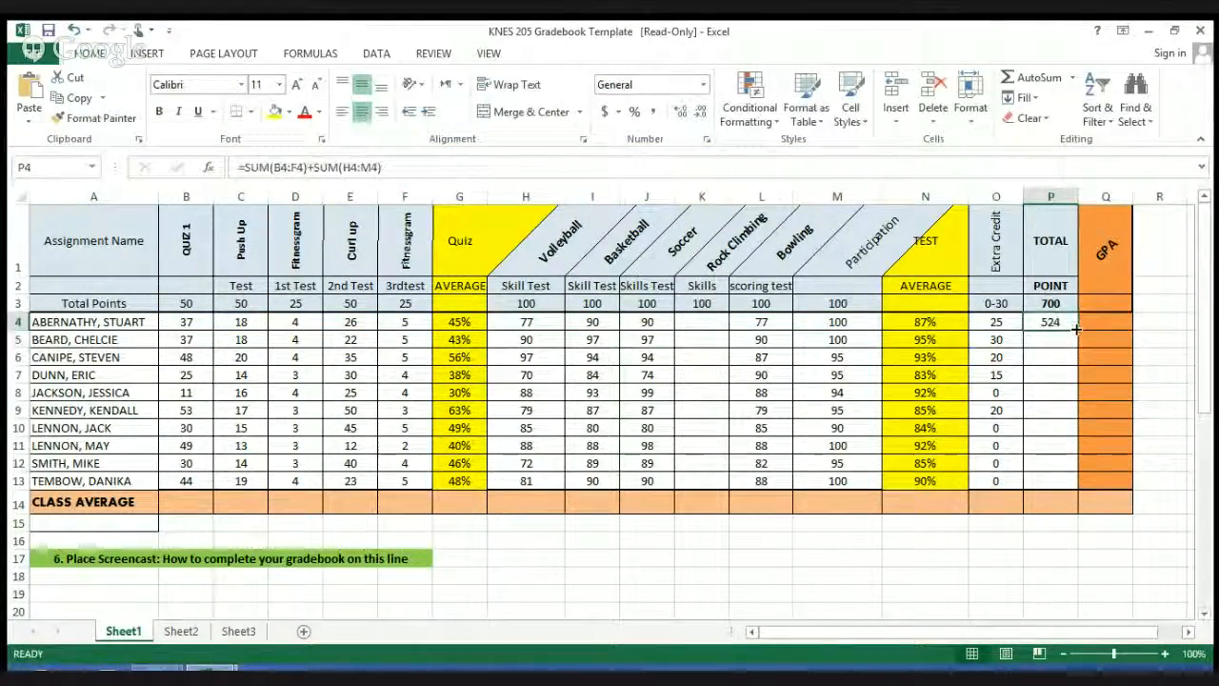
drag(1076, 329, 1075, 329)
drag(1075, 375, 1079, 481)
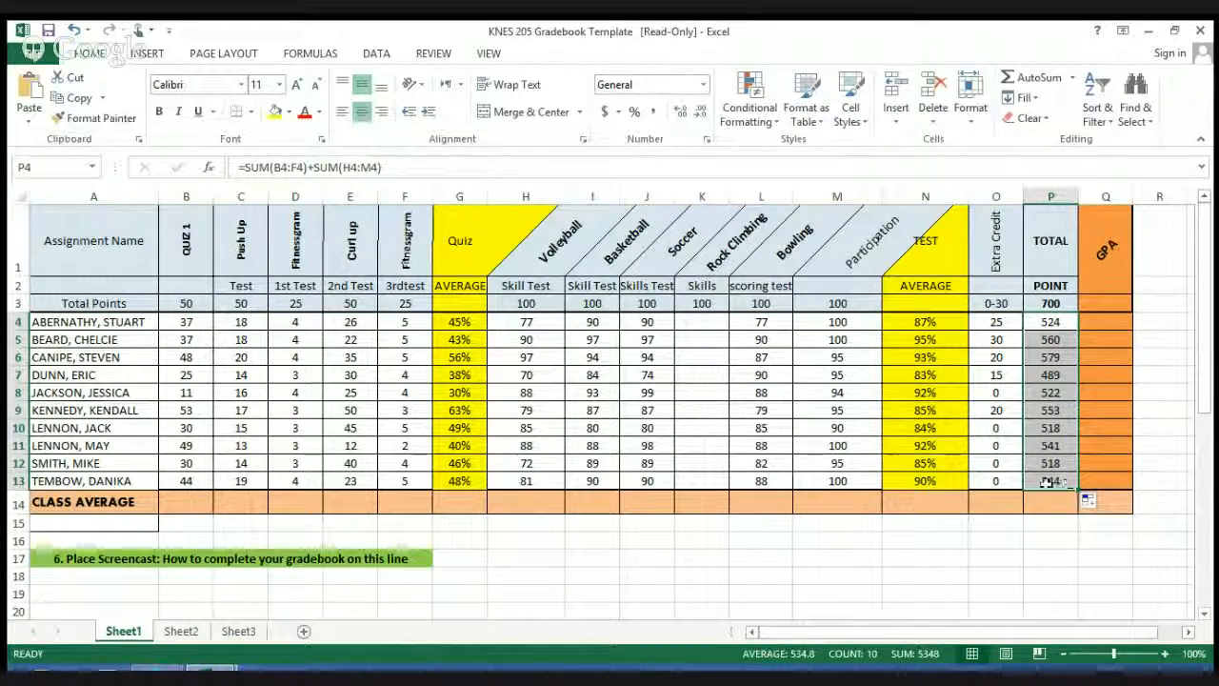
Step: Check the formulas in the total points column P and the test average column N row by row
click(1046, 484)
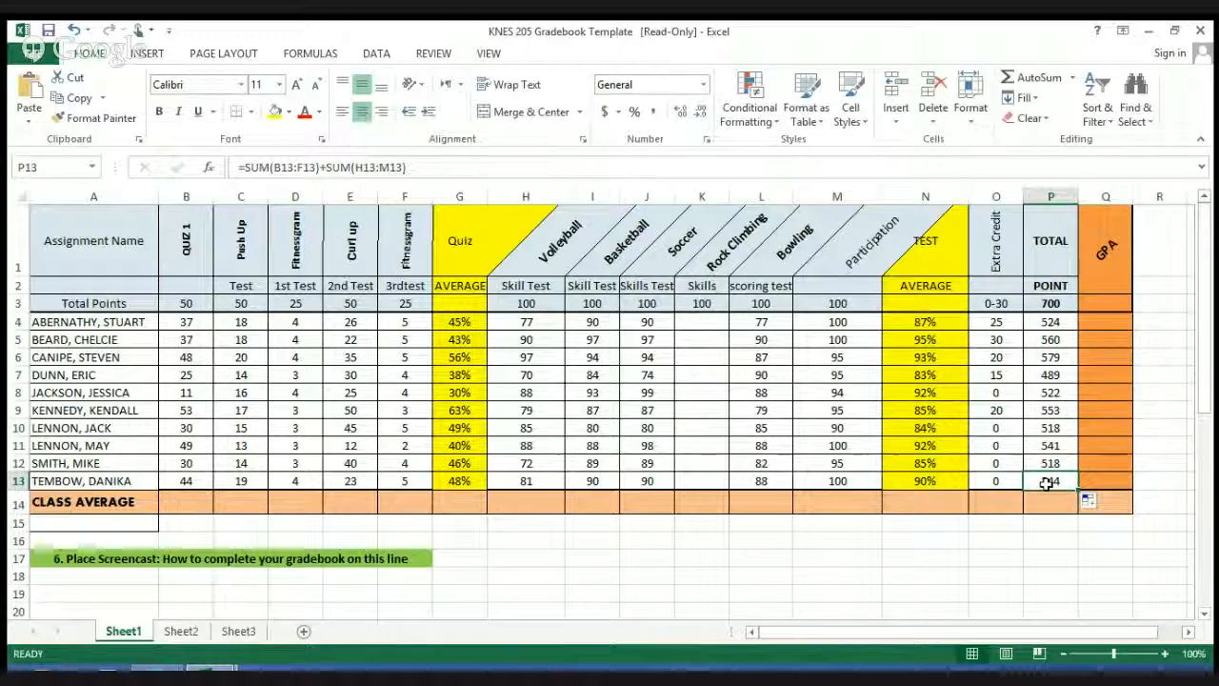
key(Up)
key(Up)
key(Up)
key(Up)
key(Up)
key(Up)
key(Up)
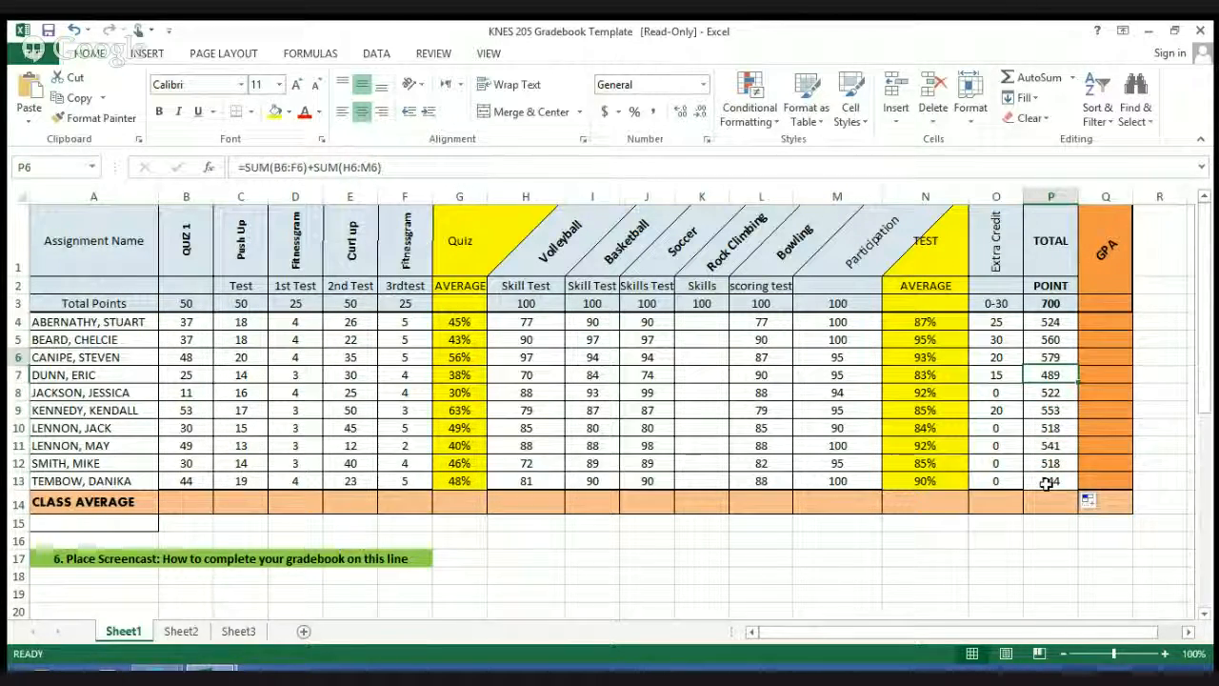
key(Up)
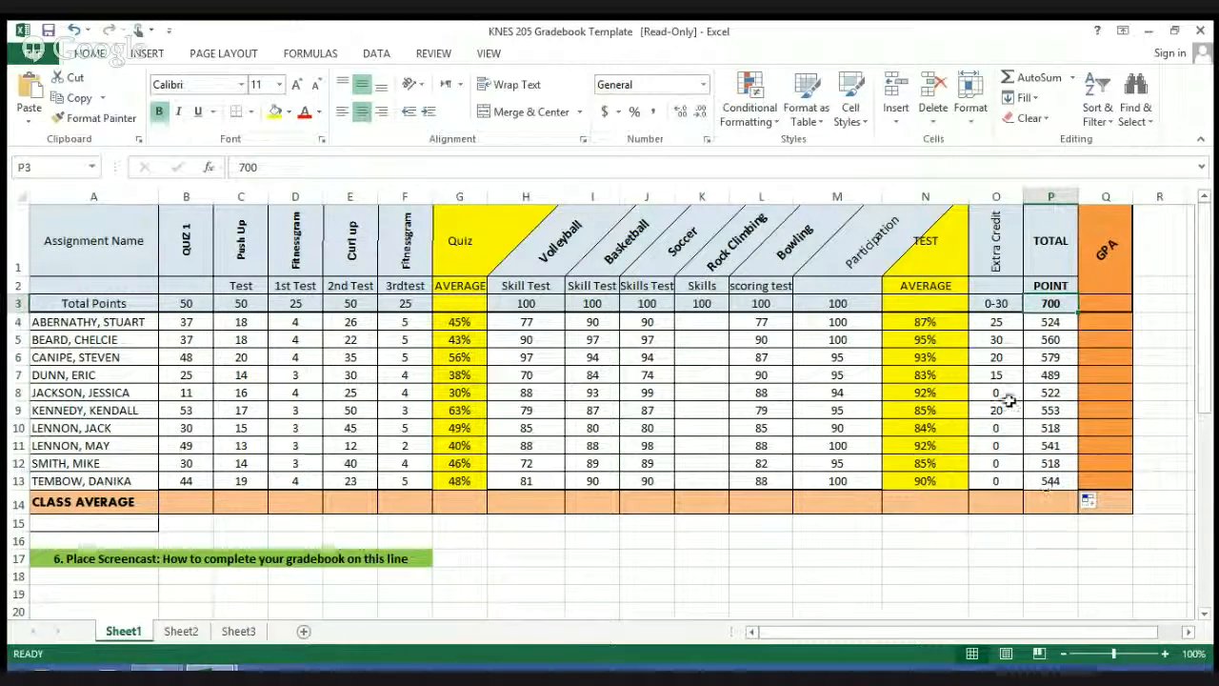
click(954, 375)
key(Down)
key(Down)
key(Down)
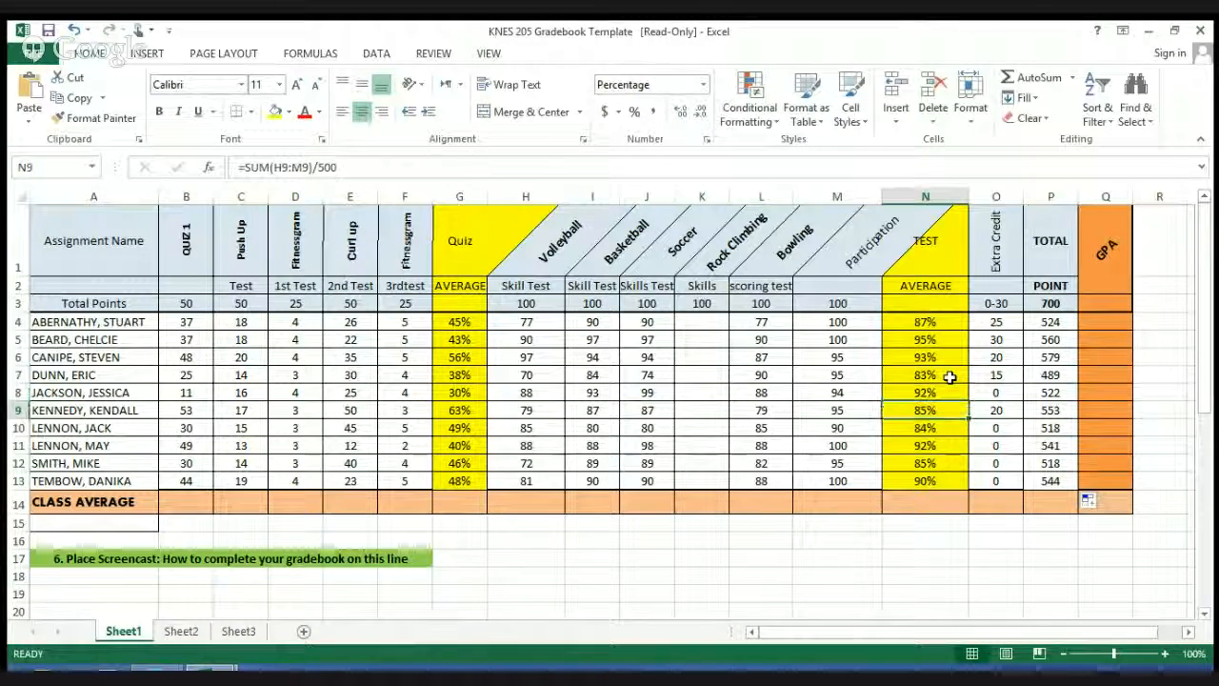
key(Up)
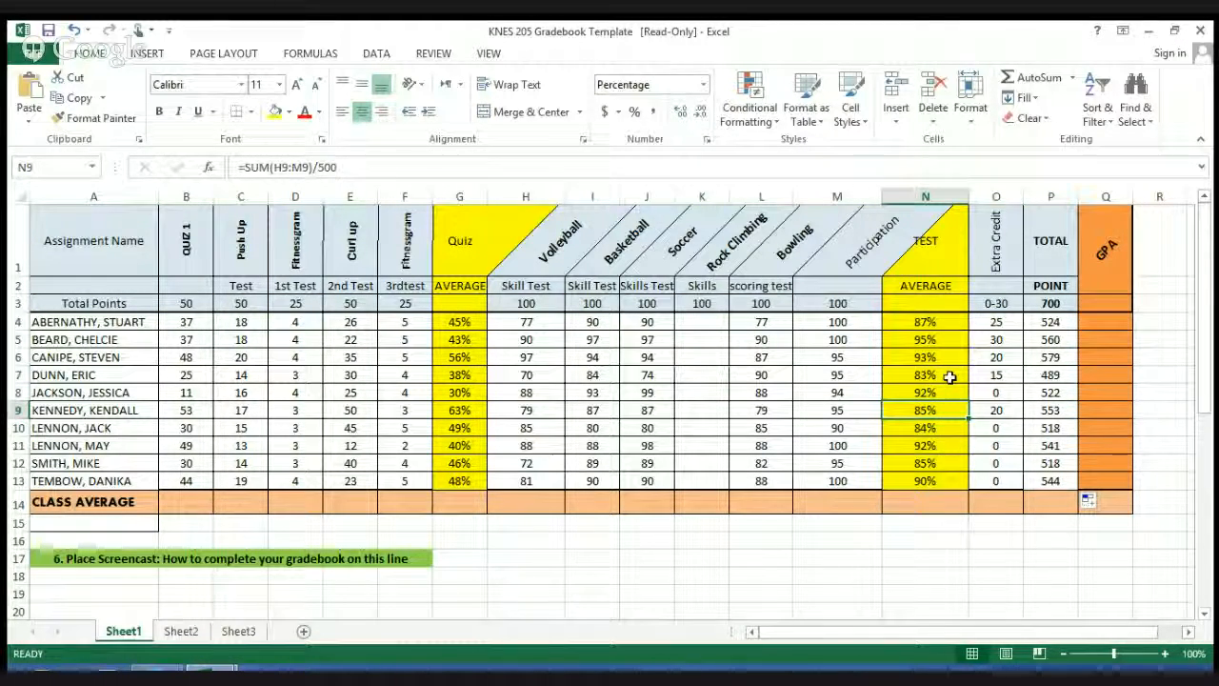
Step: Calculate the first student's GPA in Q4 with =SUM(O4:P4)/700 and fill the formula down through Q13
click(1110, 327)
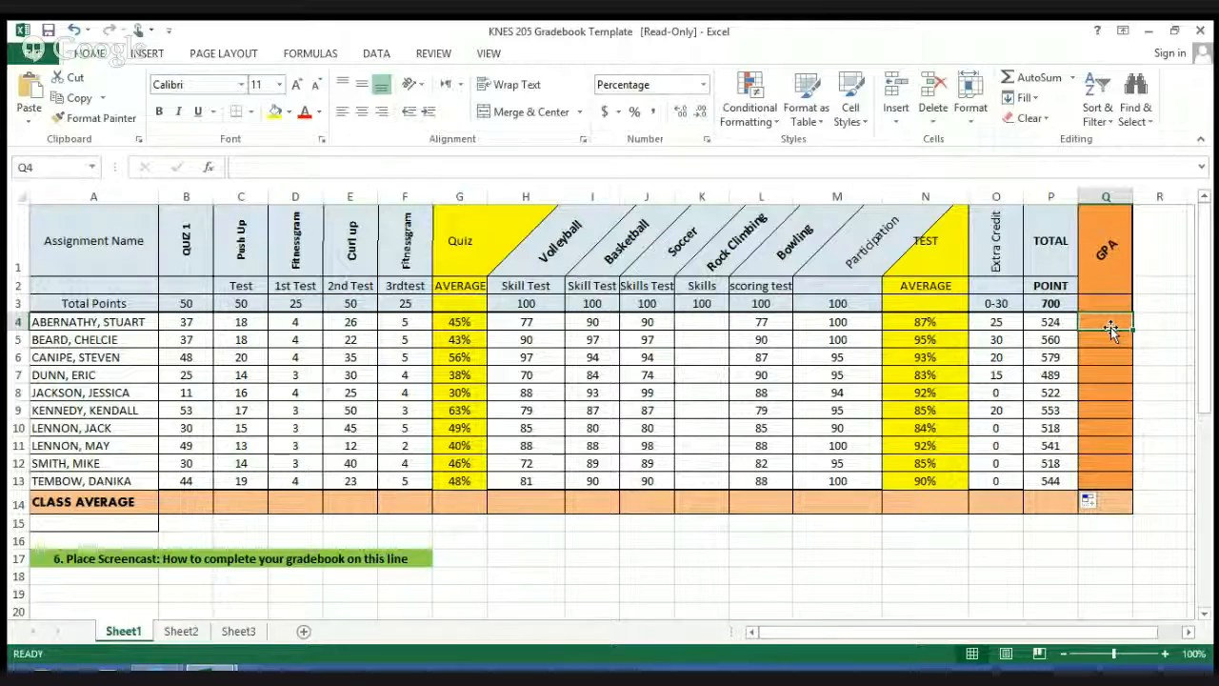
text(=su)
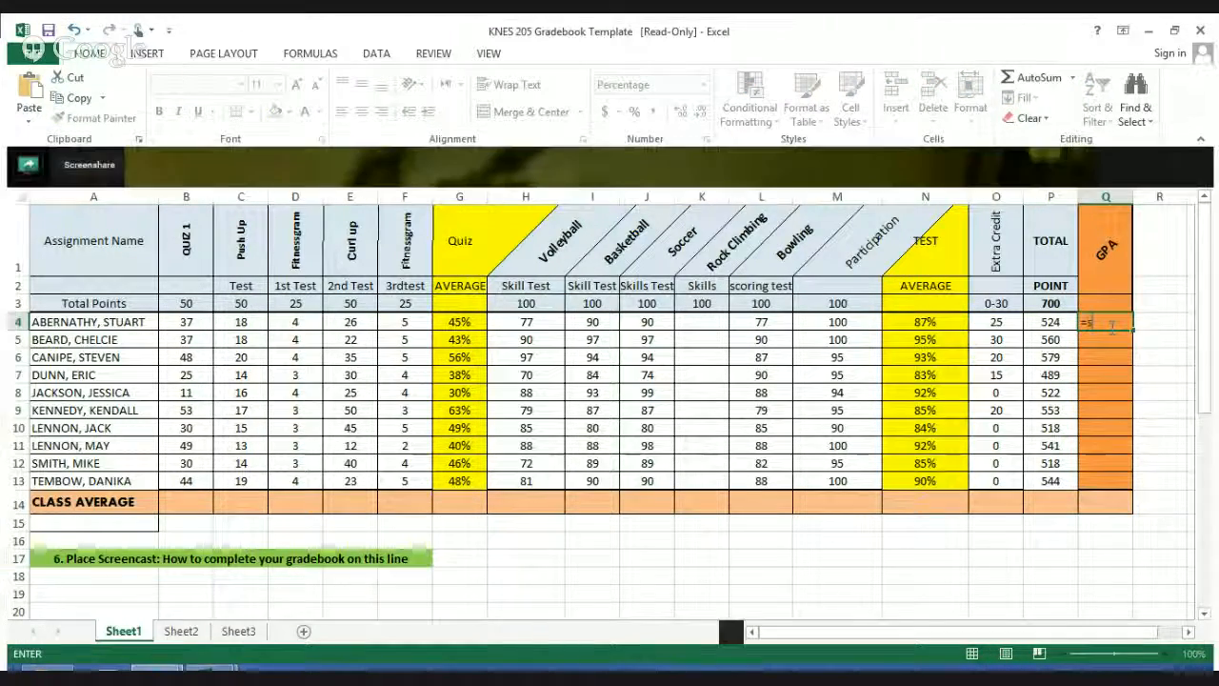
text(m)
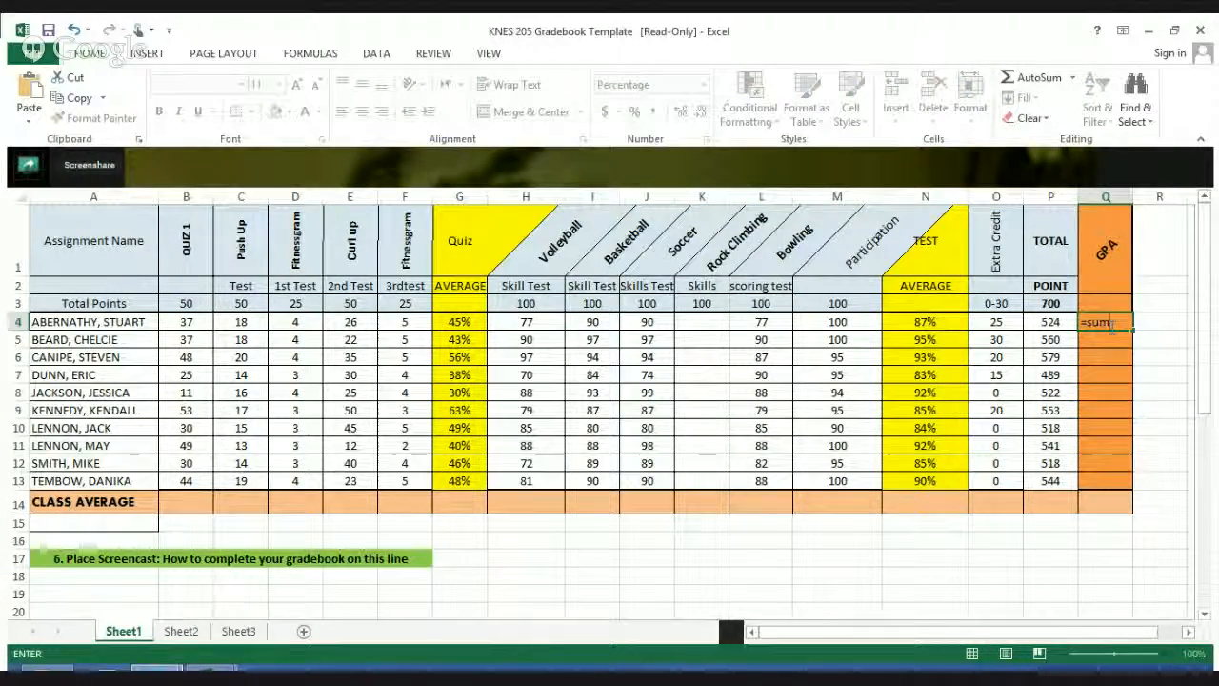
text(()
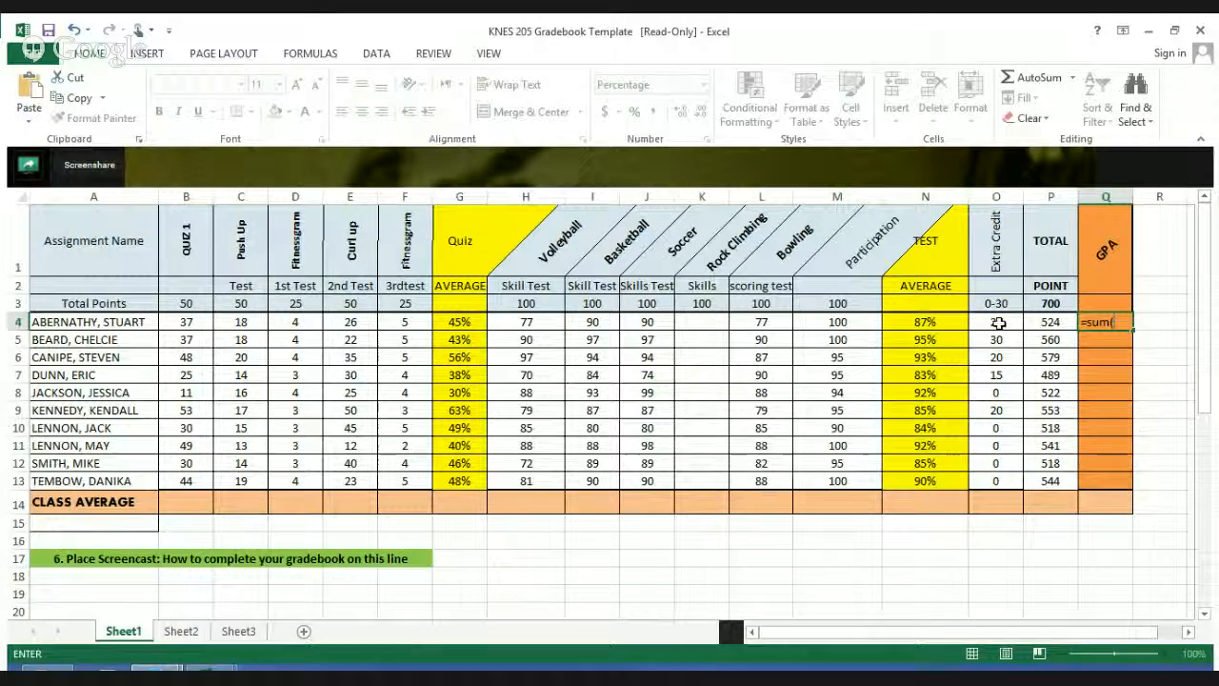
drag(998, 324, 1051, 323)
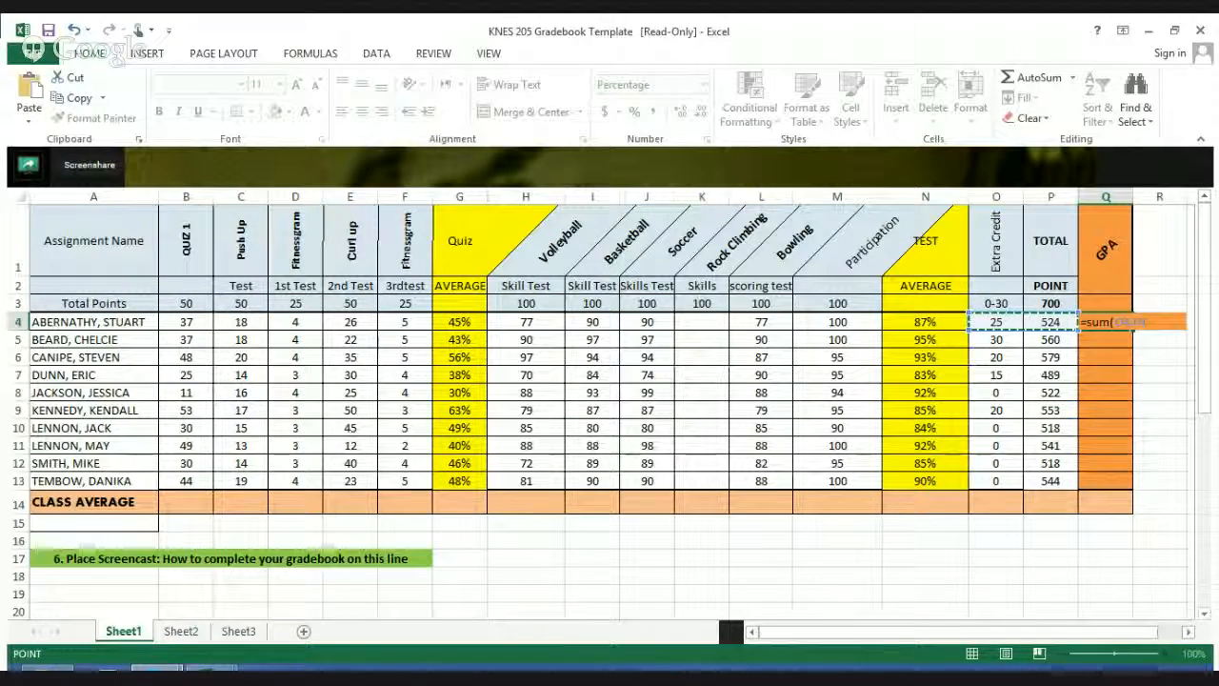
text())
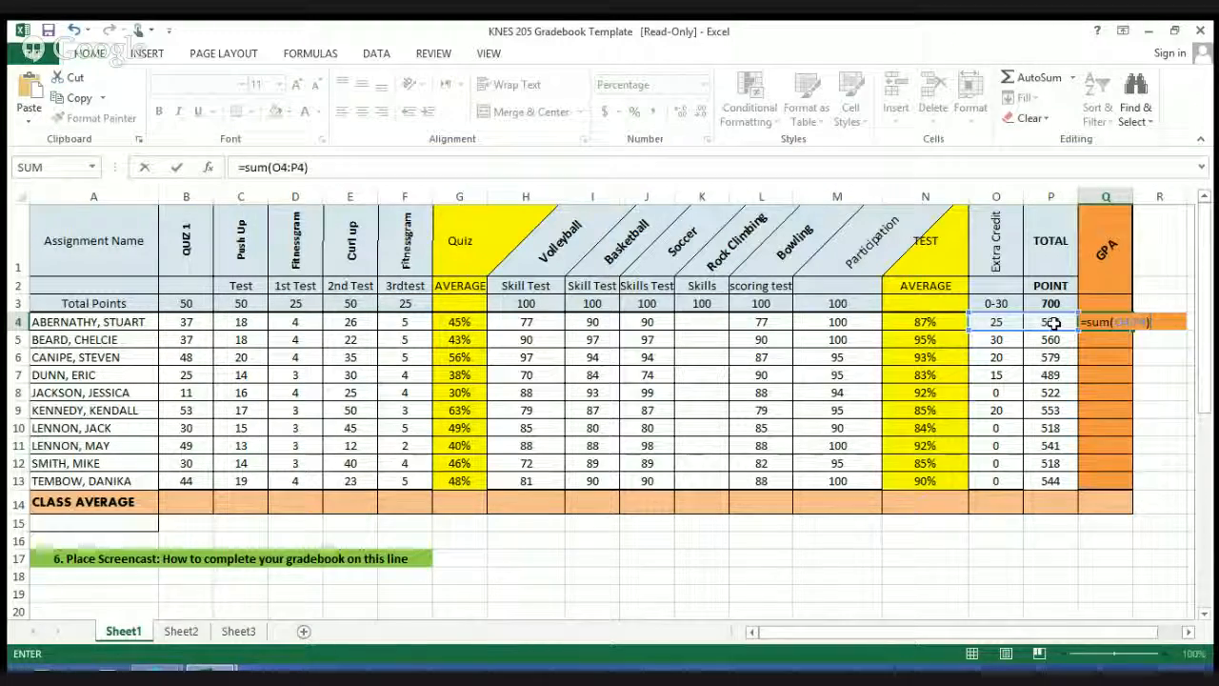
text(/700)
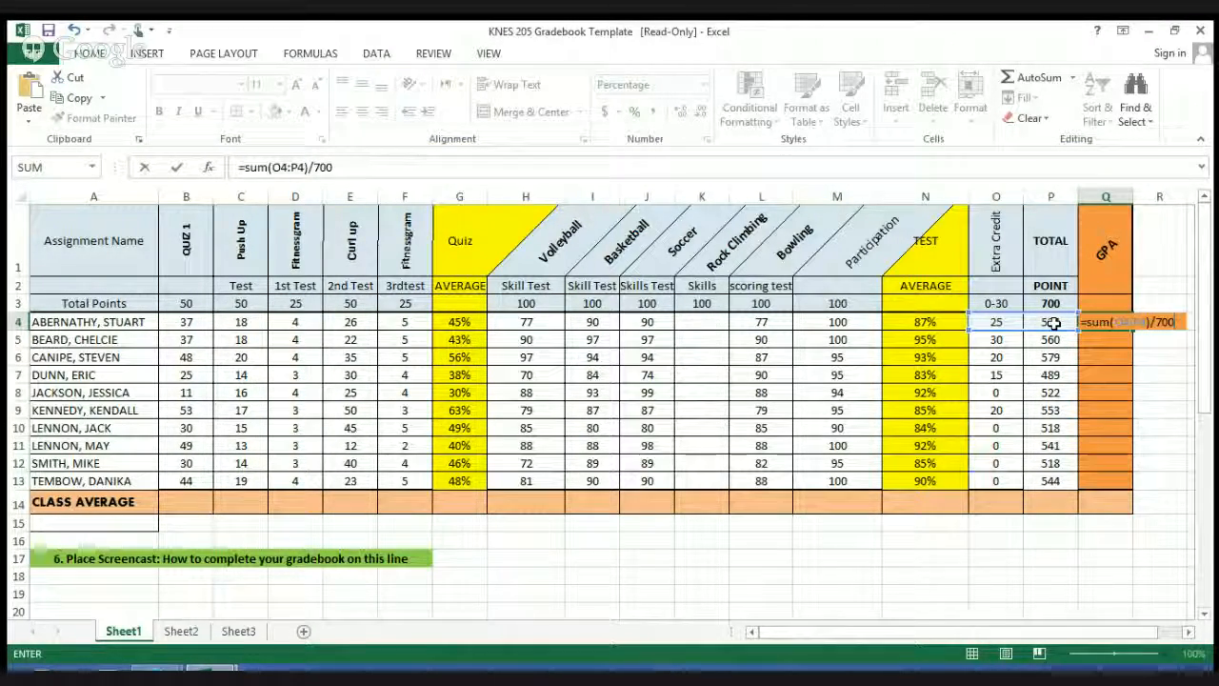
key(Return)
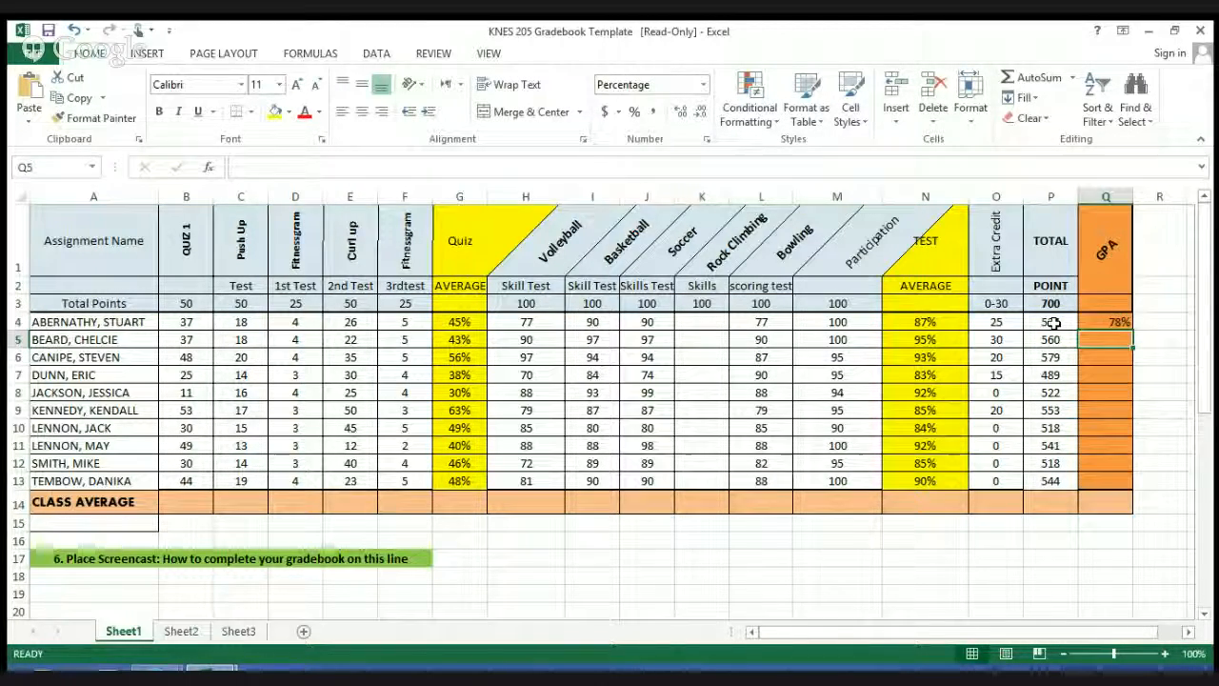
click(1116, 321)
drag(1133, 328, 1126, 483)
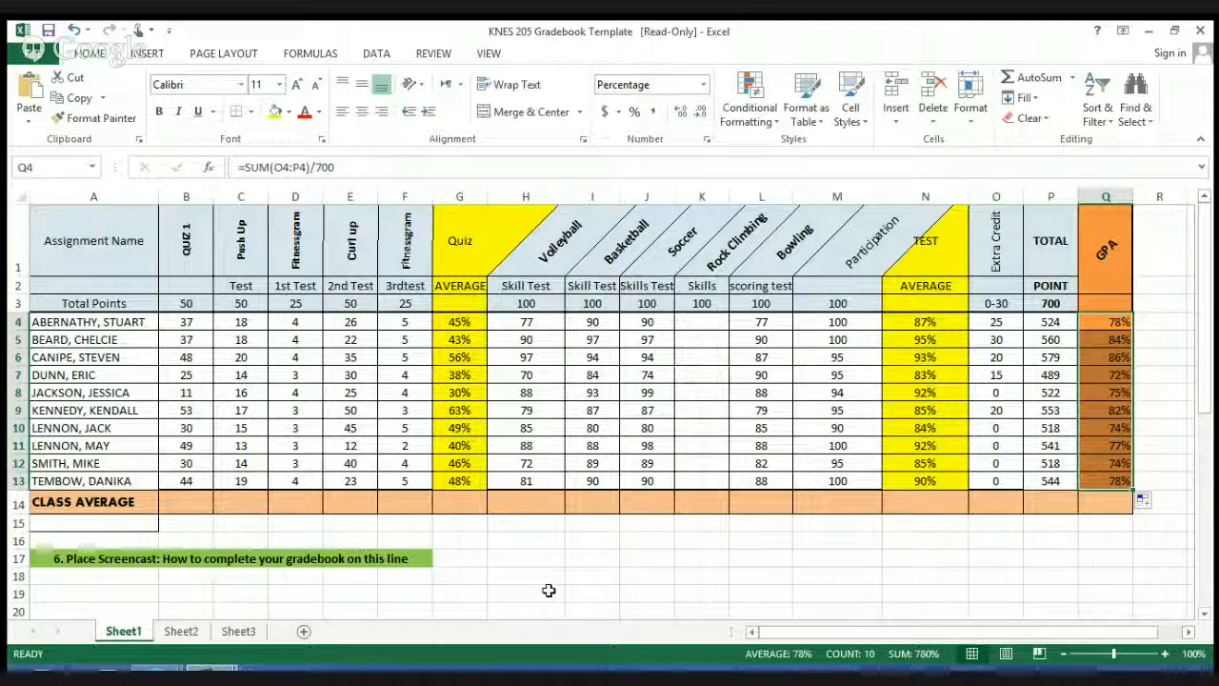
Step: Enter the formula =SUM(B13)/10 in B14 for the Quiz 1 class average
click(185, 506)
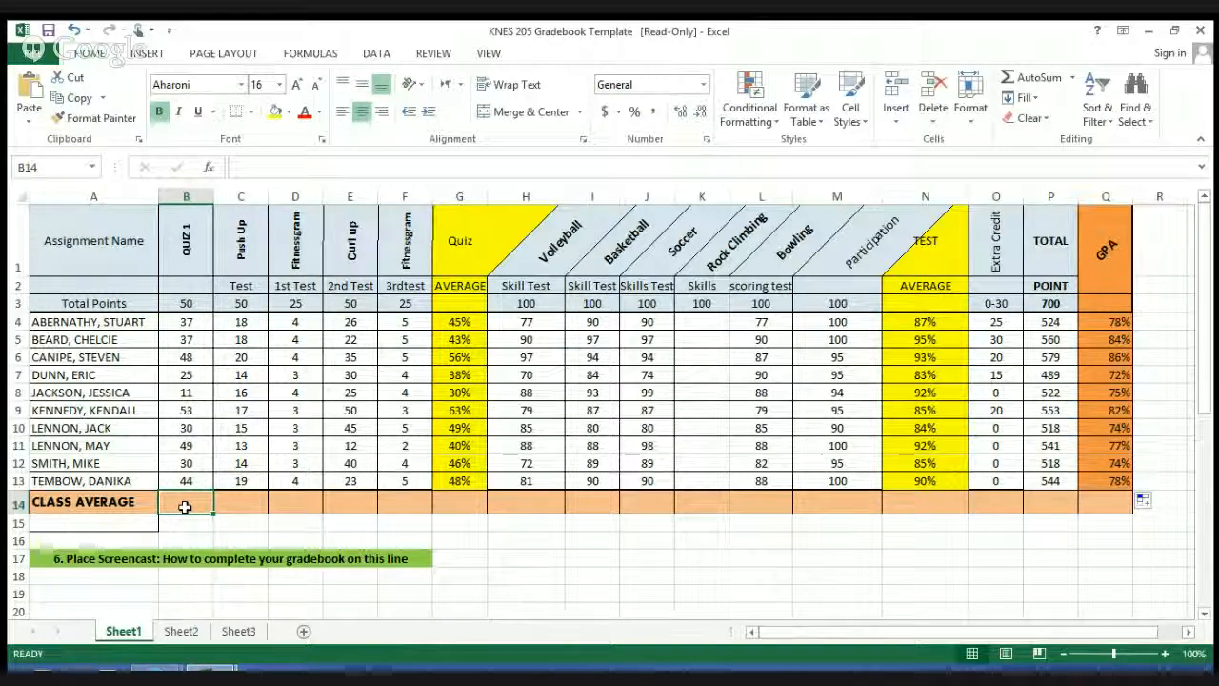
text(=SU)
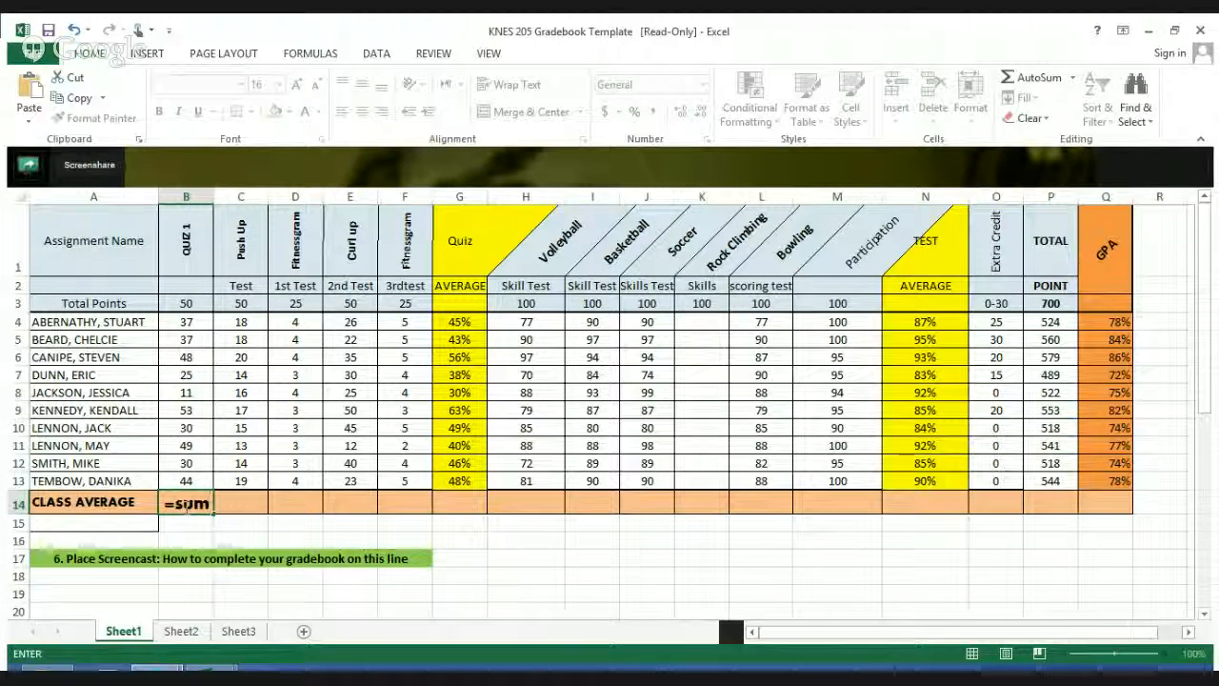
text(()
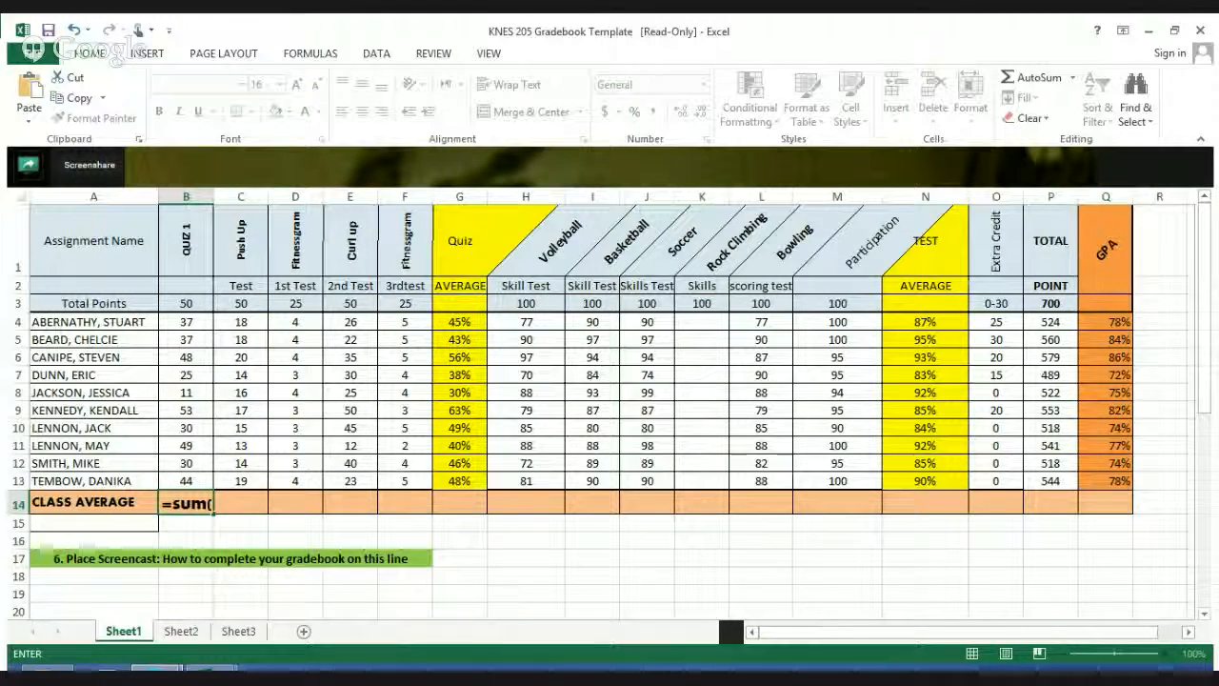
click(190, 323)
drag(190, 327, 198, 473)
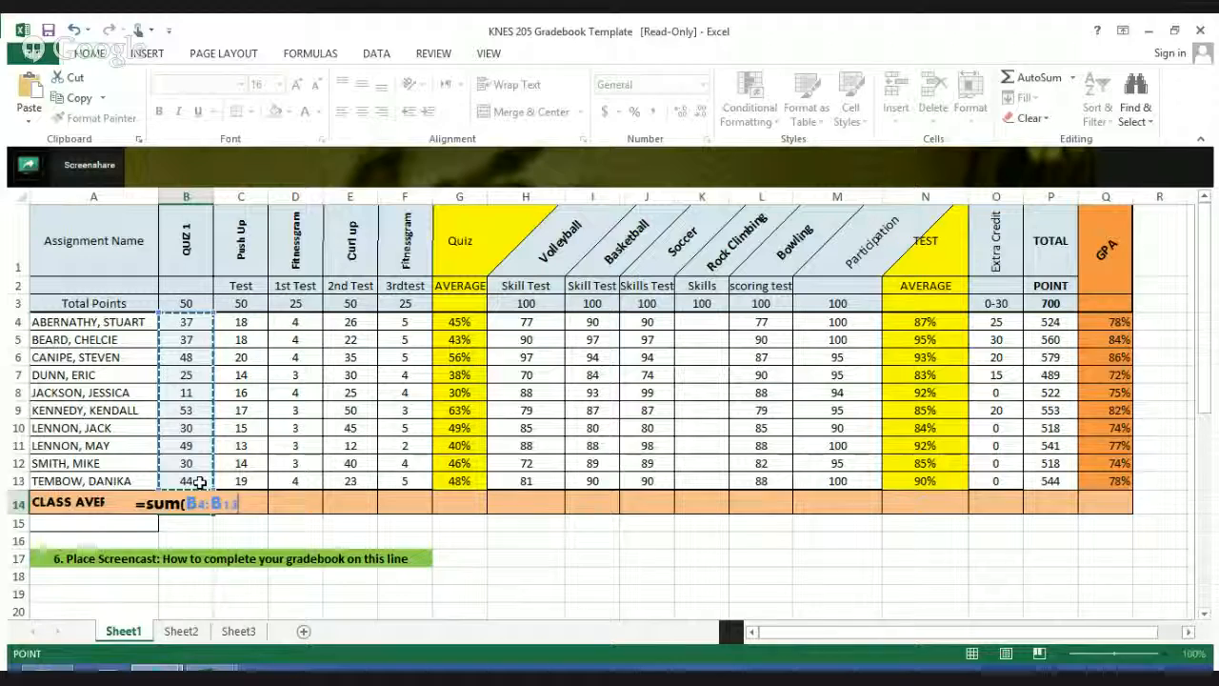
click(200, 482)
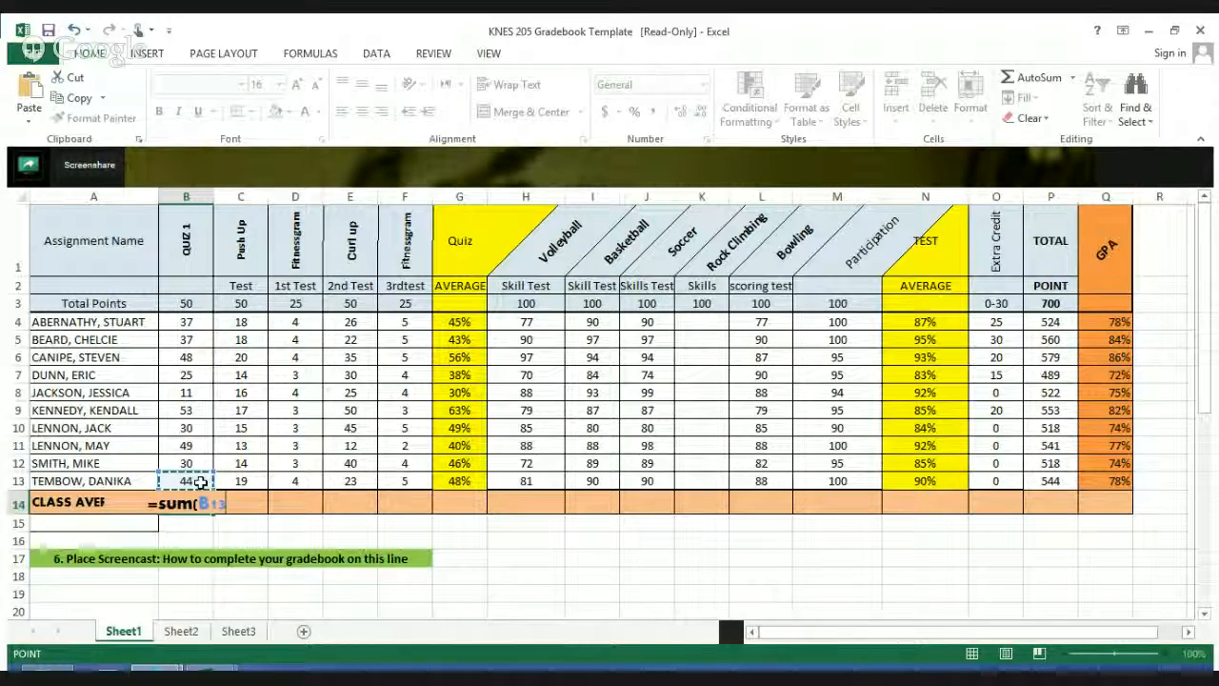
text())
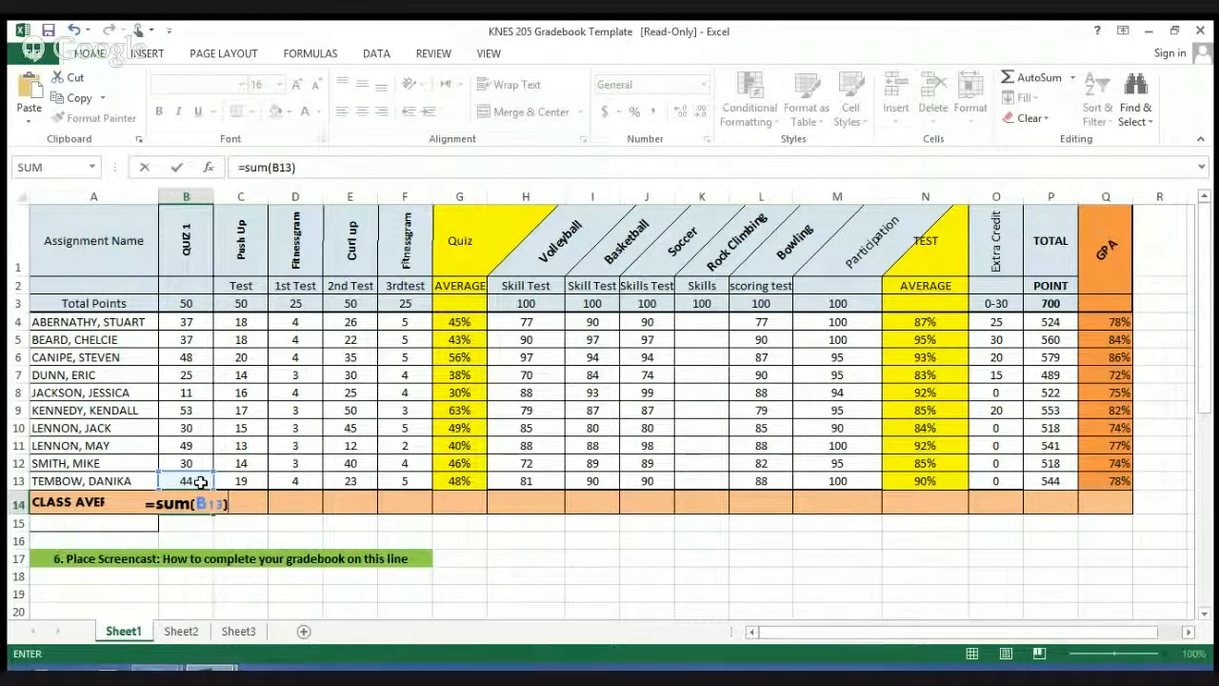
text(/10)
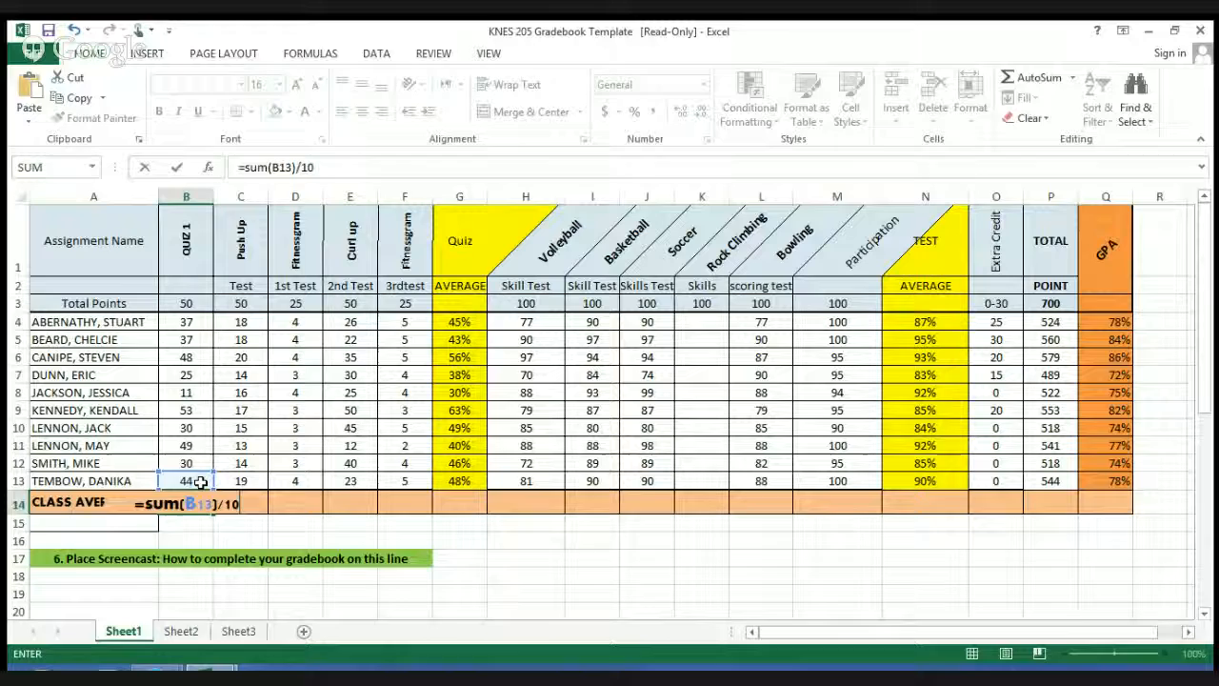
key(Return)
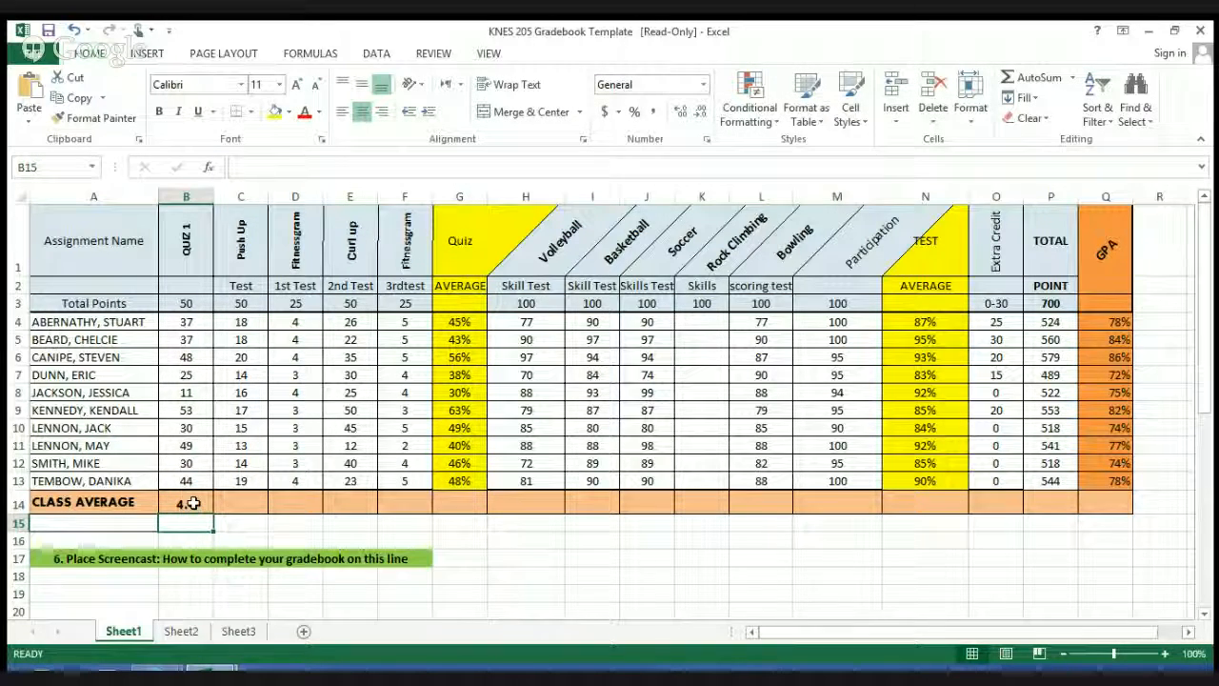
Step: Correct the B14 formula to cover all students' Quiz 1 scores, making it =SUM(B4:B13)/10
click(194, 503)
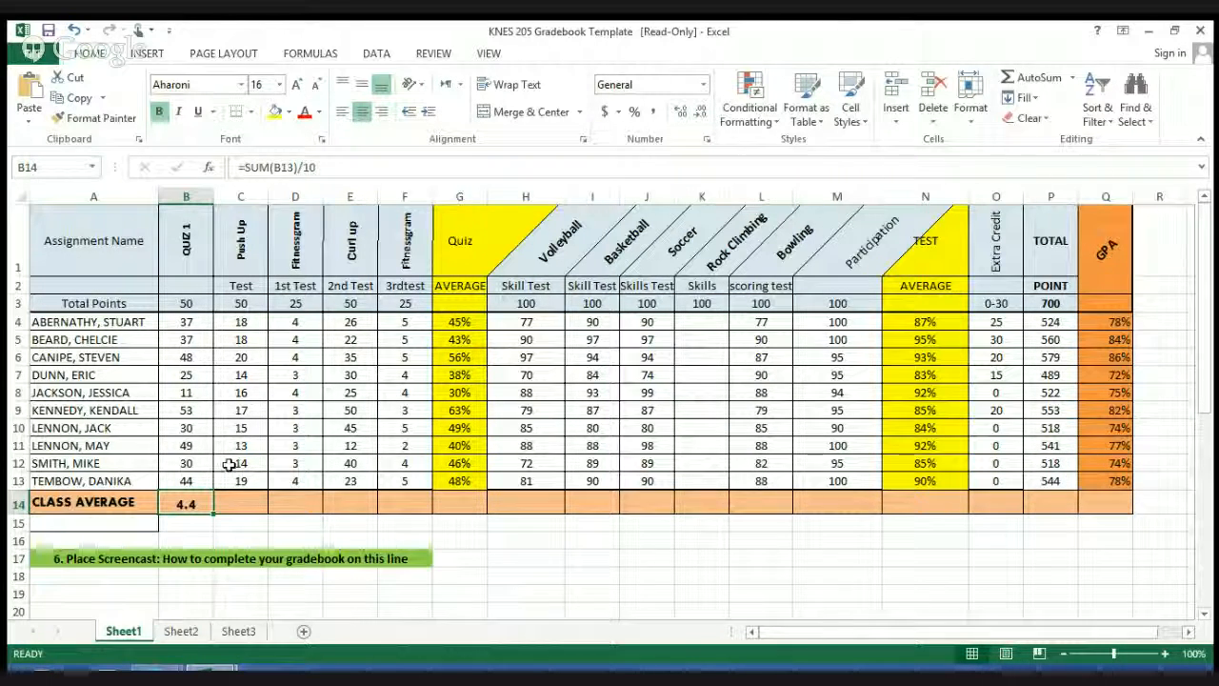
click(292, 167)
key(BackSpace)
key(BackSpace)
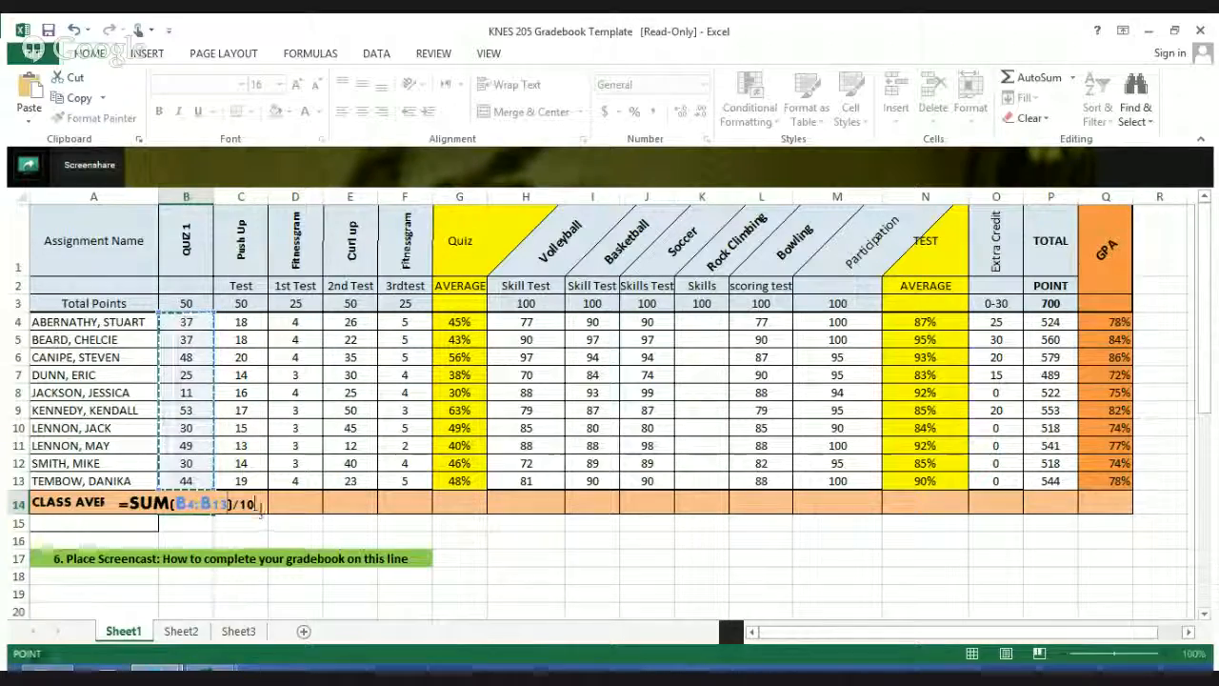
key(Return)
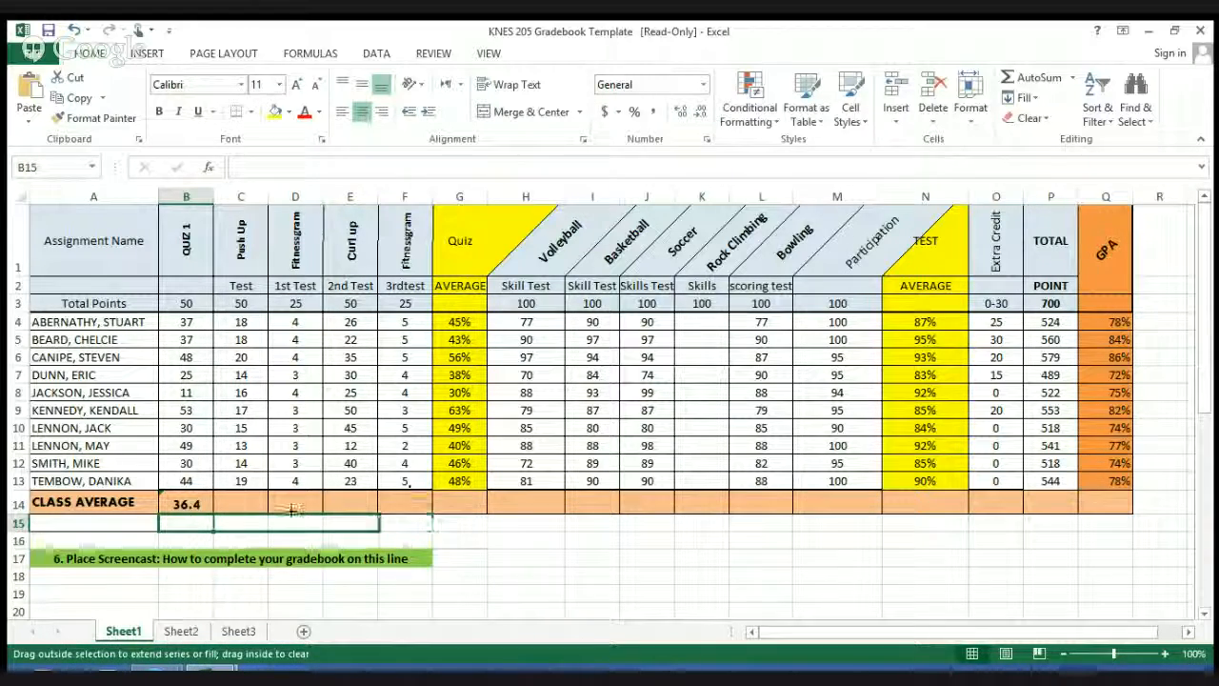
Step: Fill the class average formula from B14 across row 14 through Q14
click(208, 505)
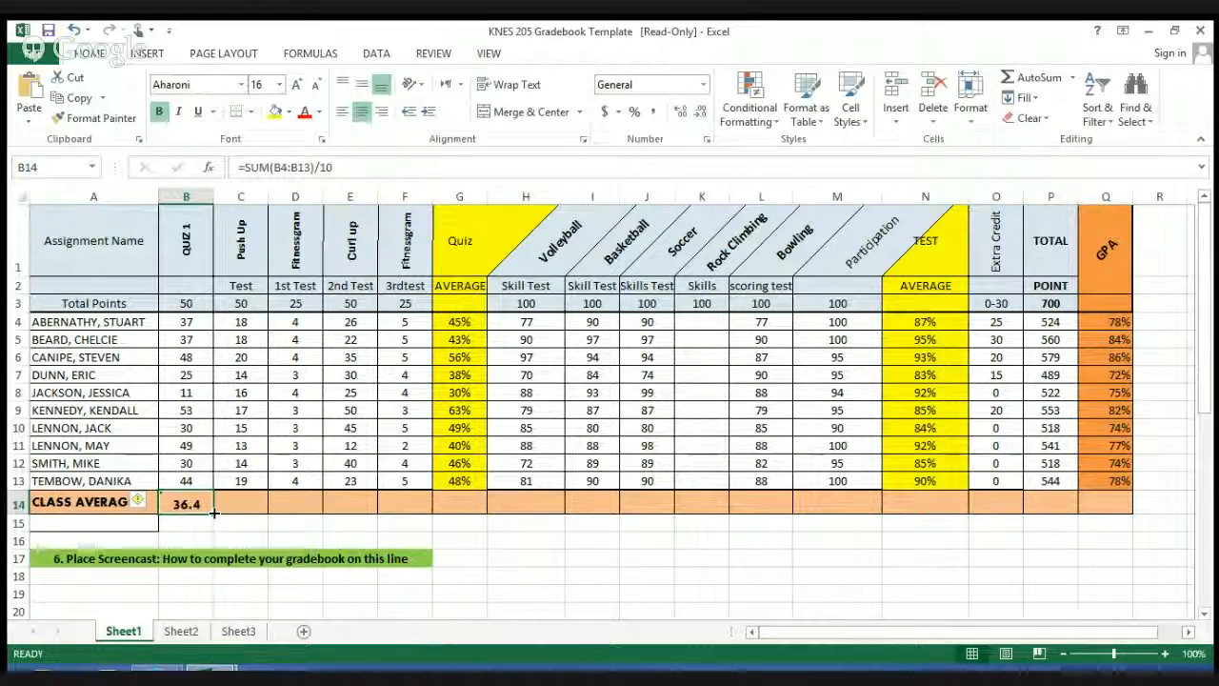
drag(348, 503, 1132, 499)
click(733, 525)
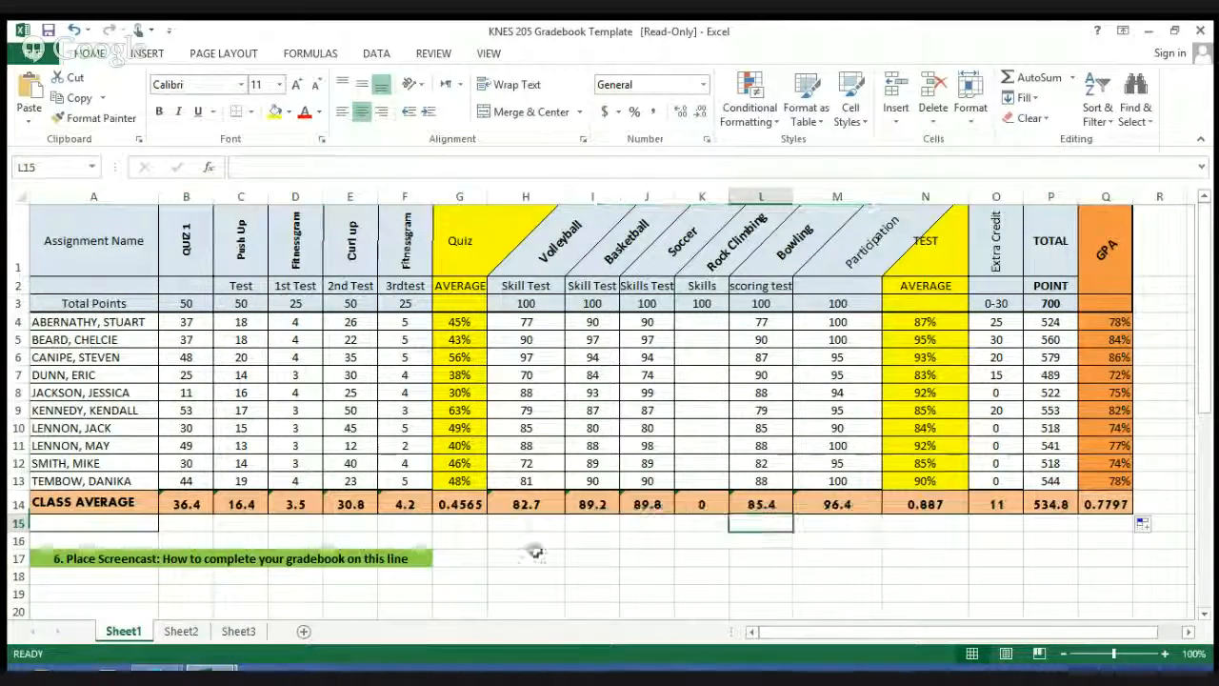
Step: Format the class averages for quiz average (G14), test average (N14) and GPA (Q14) as percentages
click(465, 504)
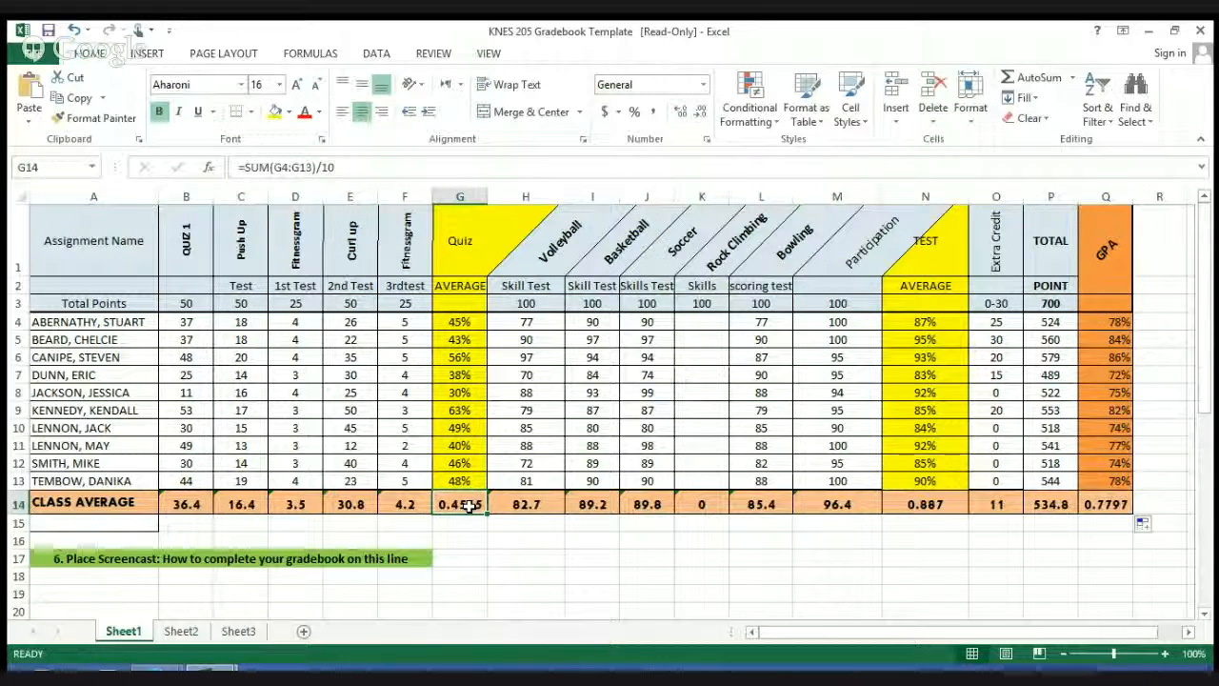
click(943, 511)
click(636, 112)
click(1110, 508)
click(642, 112)
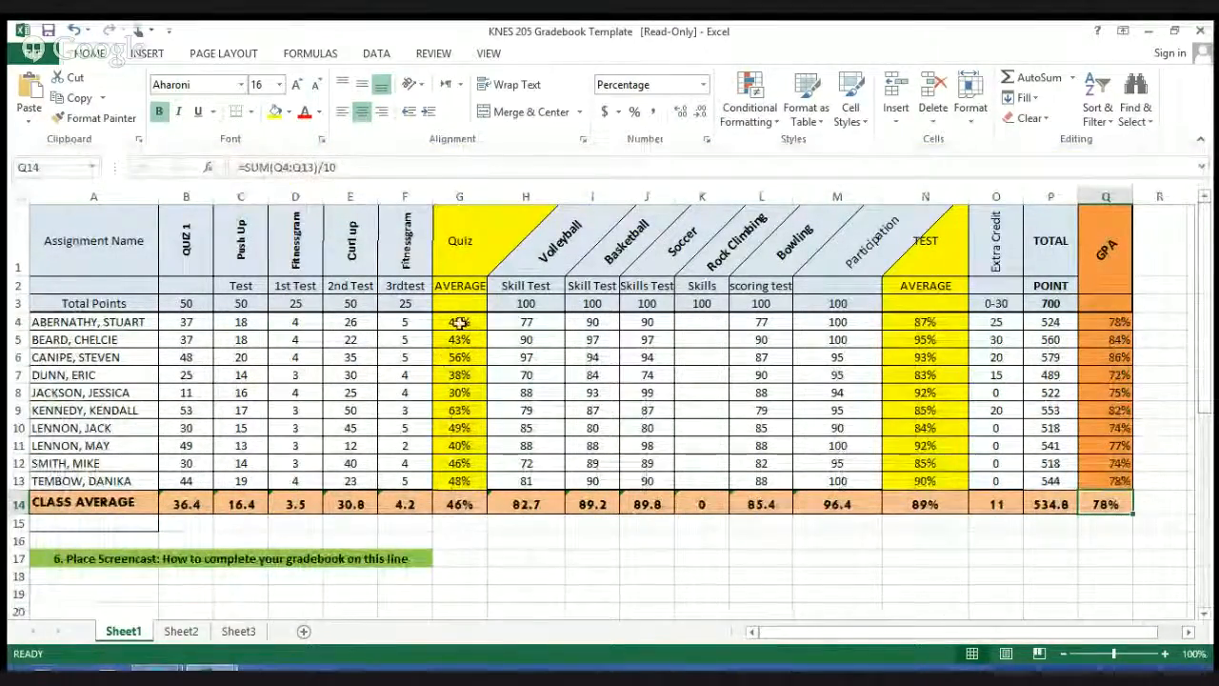
Step: Insert a pie chart of the quiz averages in G4:G13 and place it below the gradebook, under the screencast line
drag(459, 322, 471, 480)
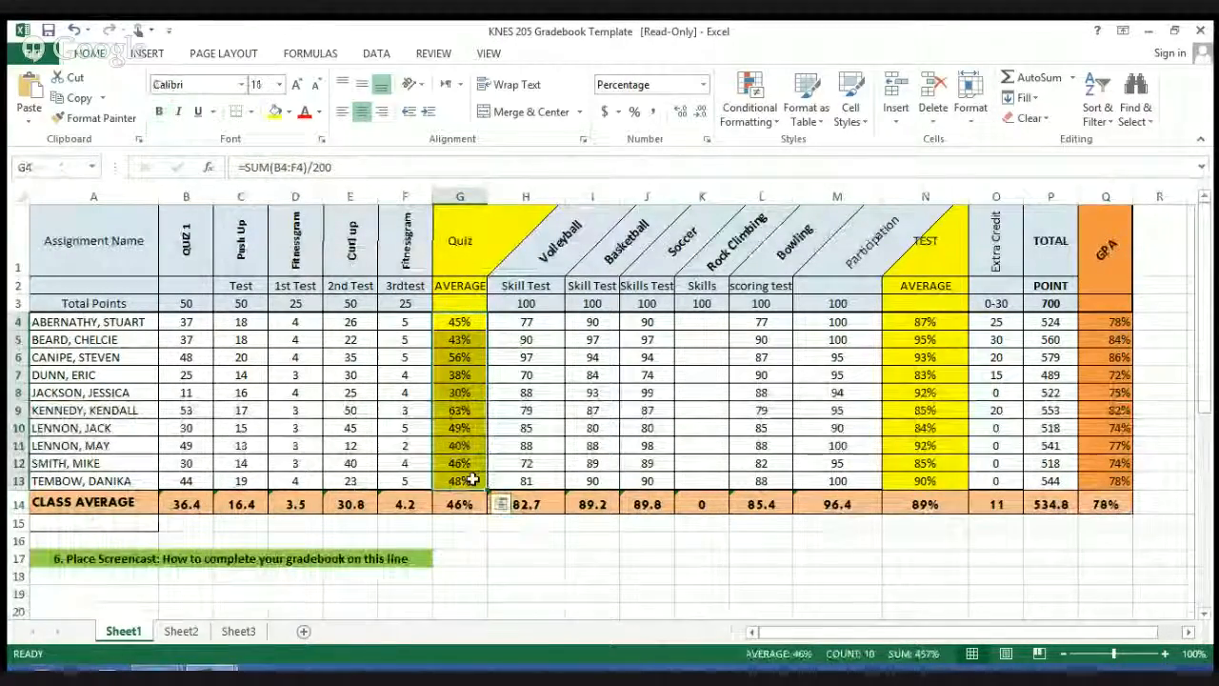
click(147, 54)
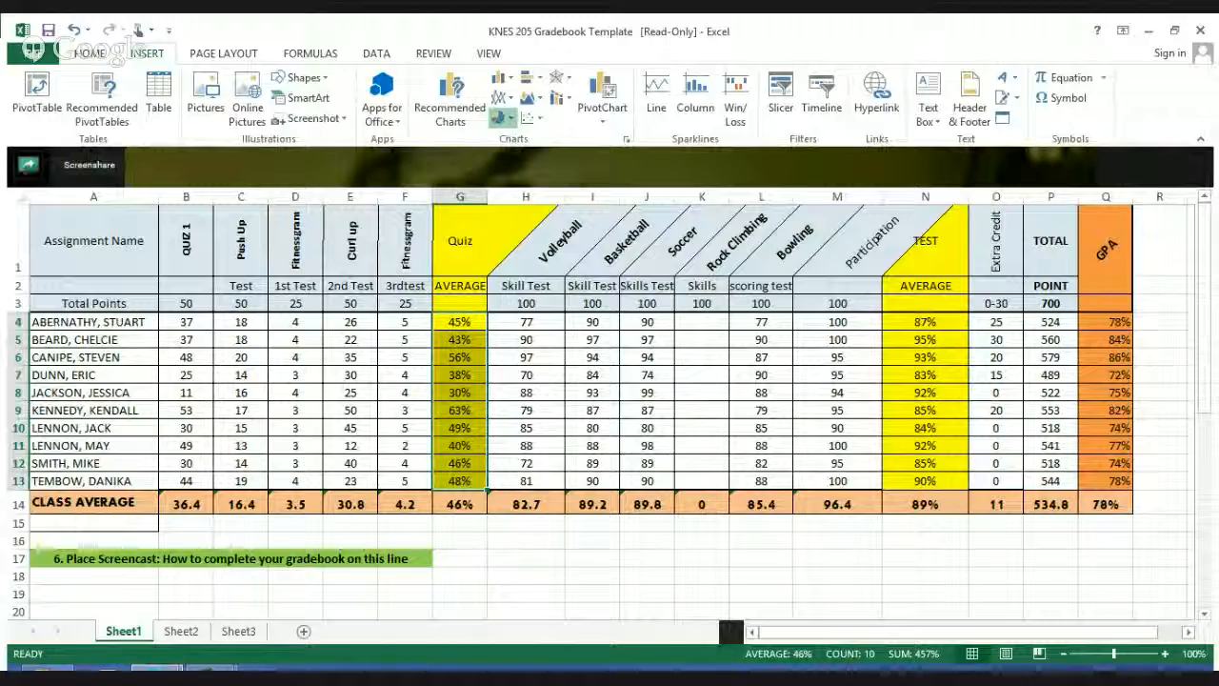
click(502, 119)
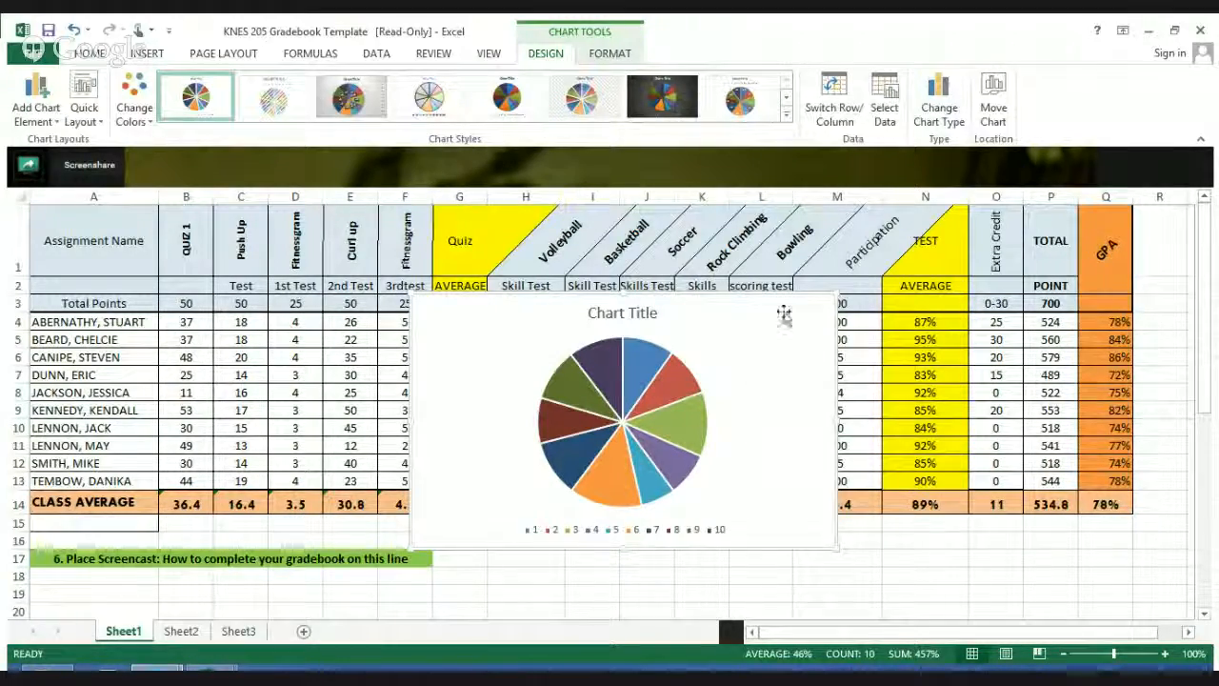
drag(791, 295, 414, 515)
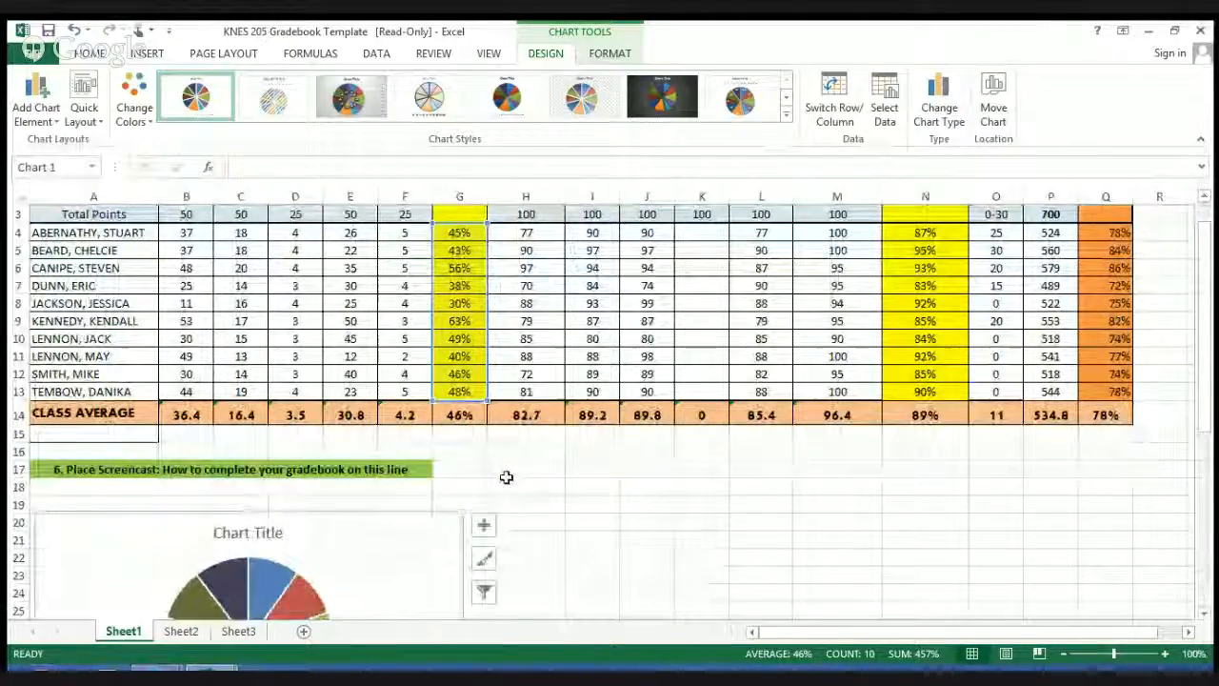
Step: Insert a column chart of the test averages in N4:N13 and place it below the gradebook beside the pie chart
click(922, 234)
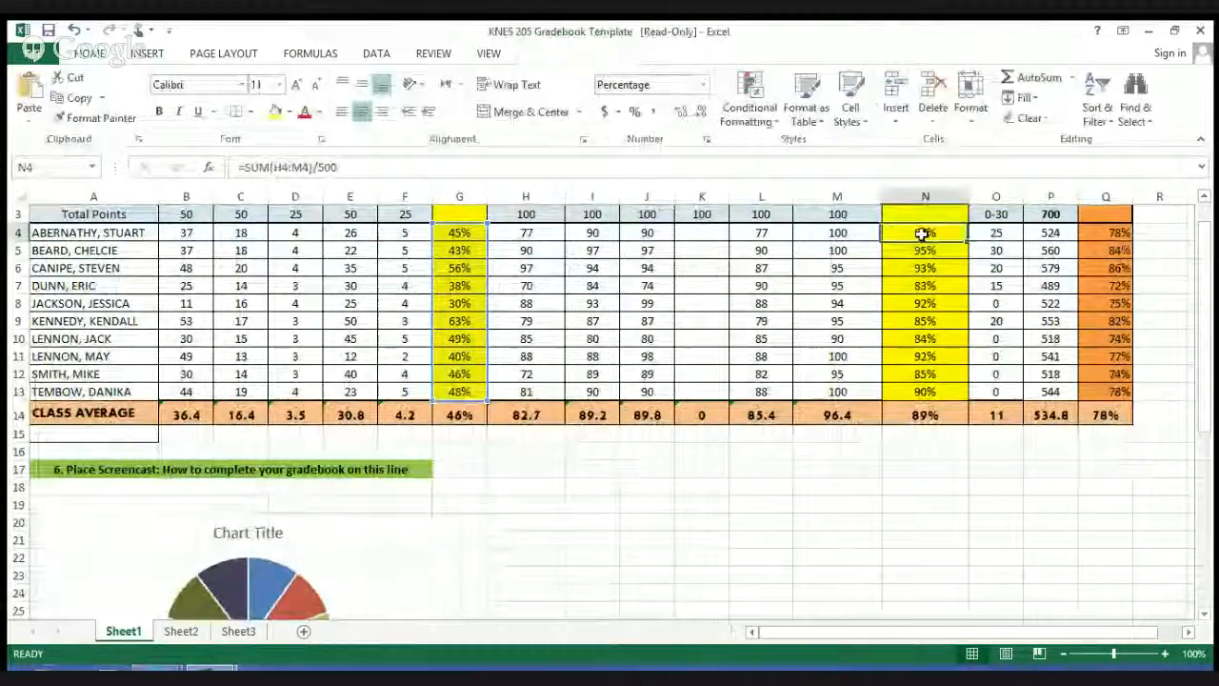
drag(923, 233, 939, 391)
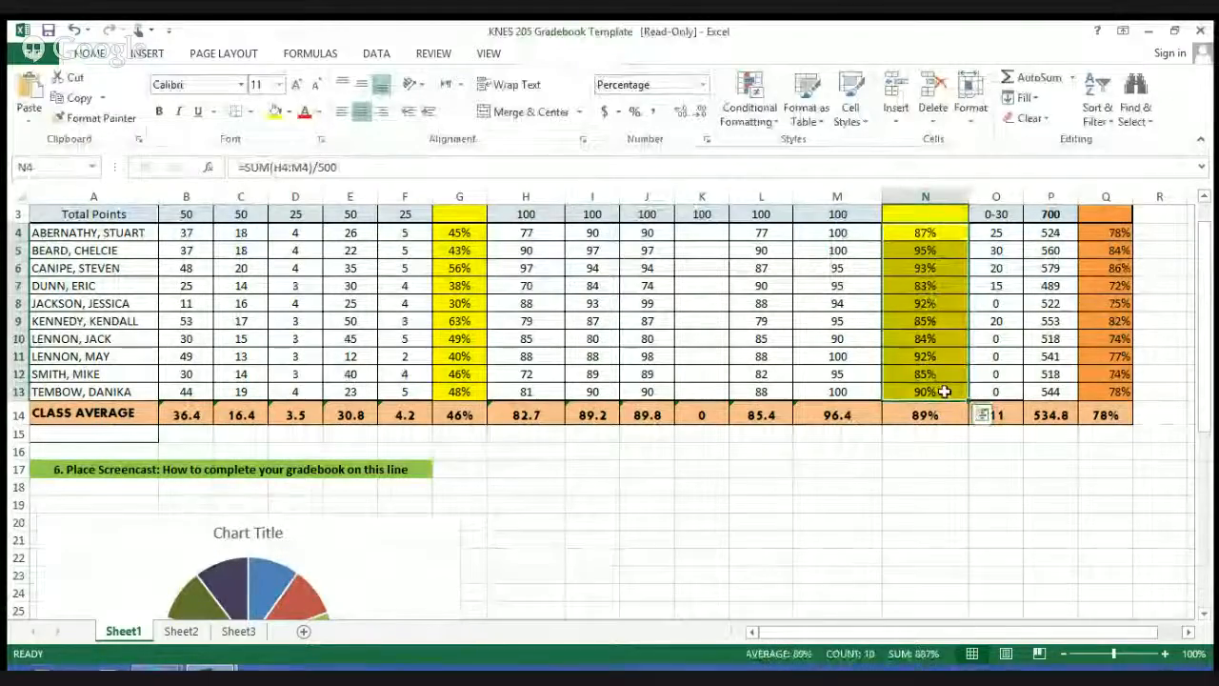
click(150, 53)
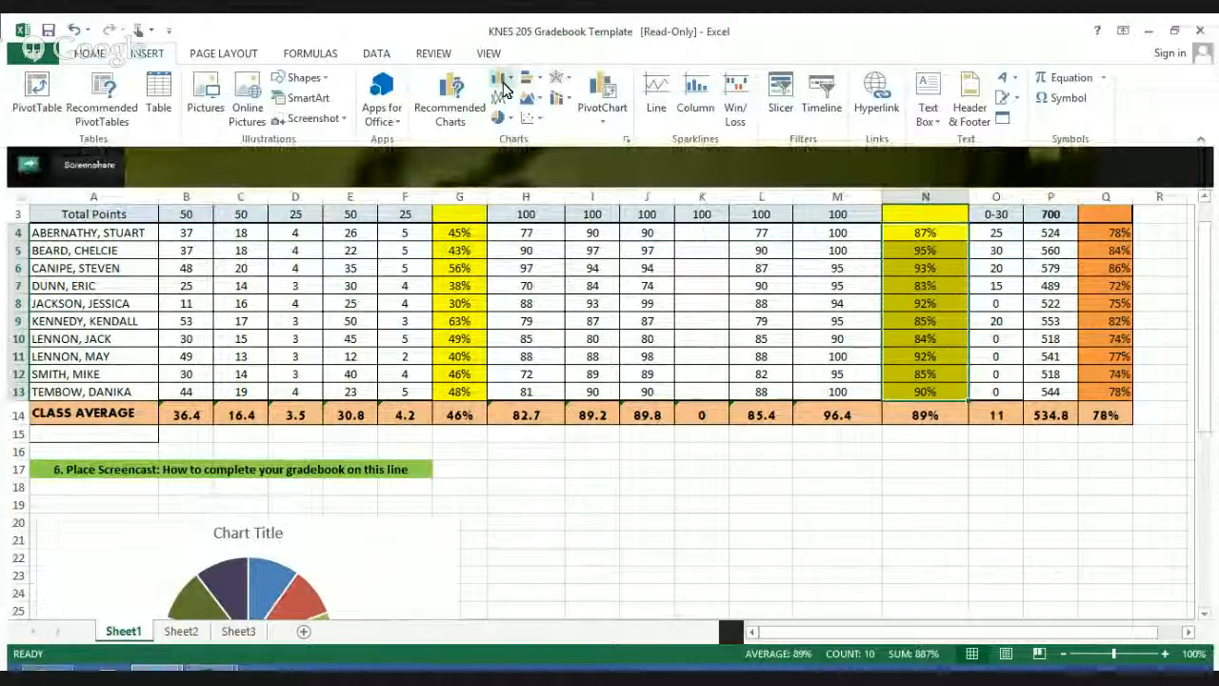
click(500, 80)
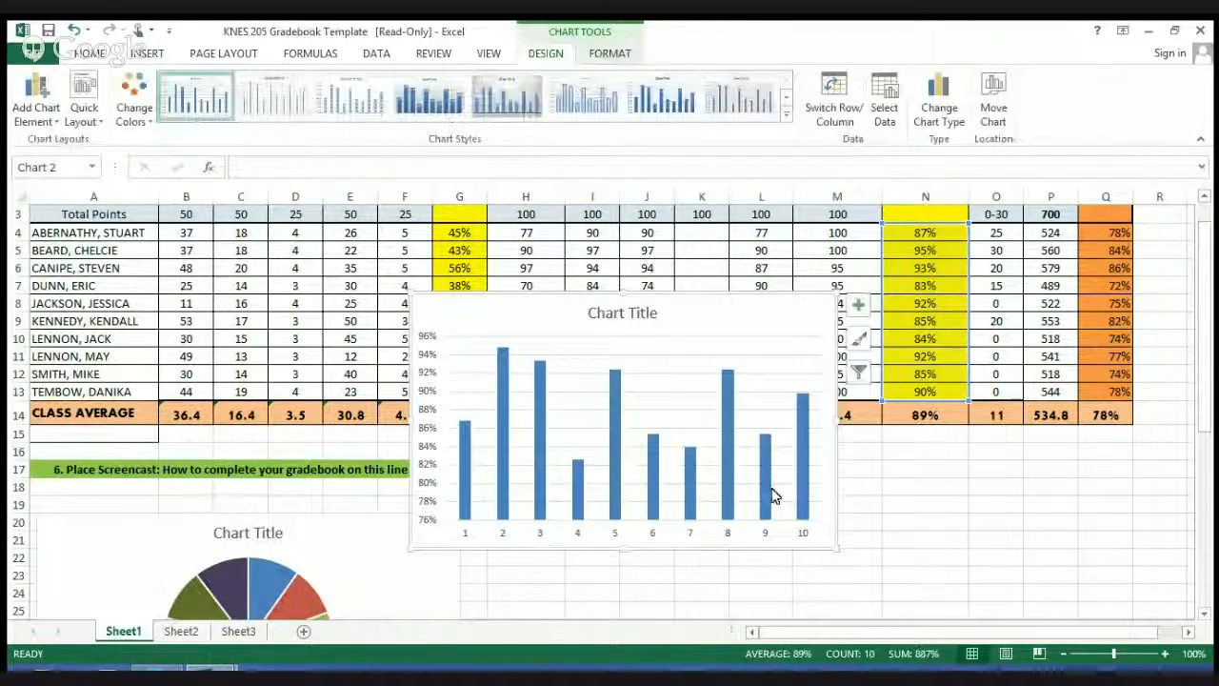
mouse_move(707, 298)
mouse_down()
mouse_move(884, 507)
mouse_move(919, 514)
mouse_up()
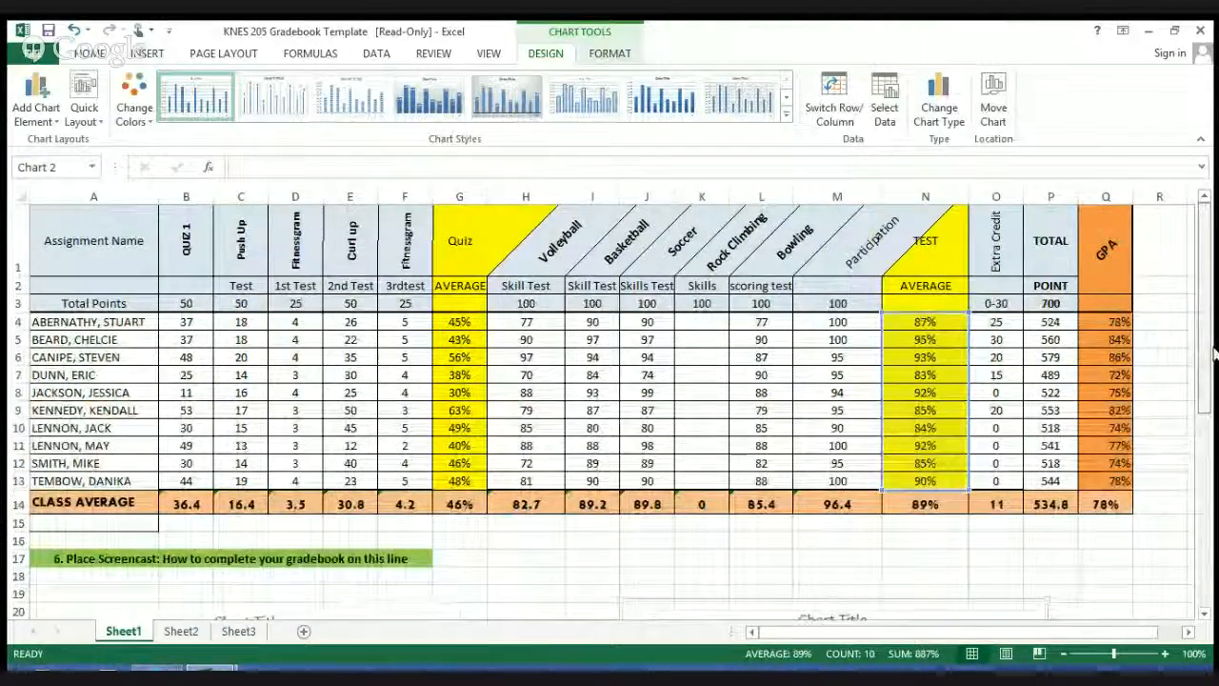
Step: Change the fill colour of the GPA column, Q1 through Q13, to the theme red
click(103, 56)
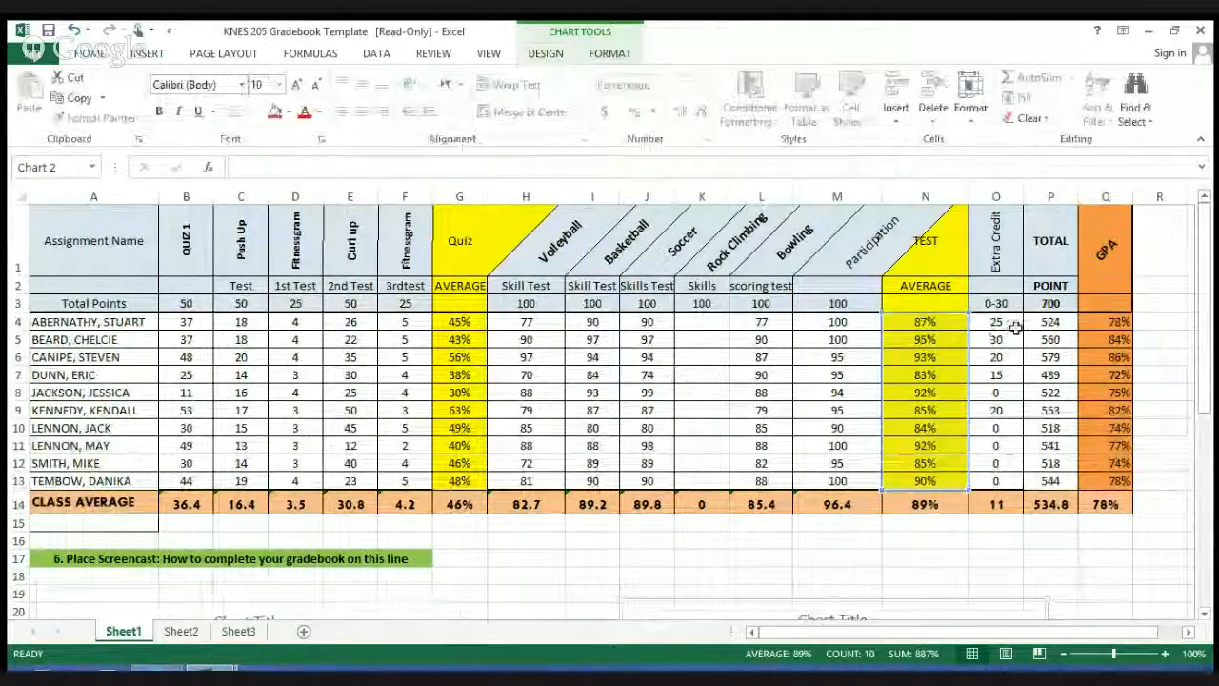
drag(1100, 275, 1105, 481)
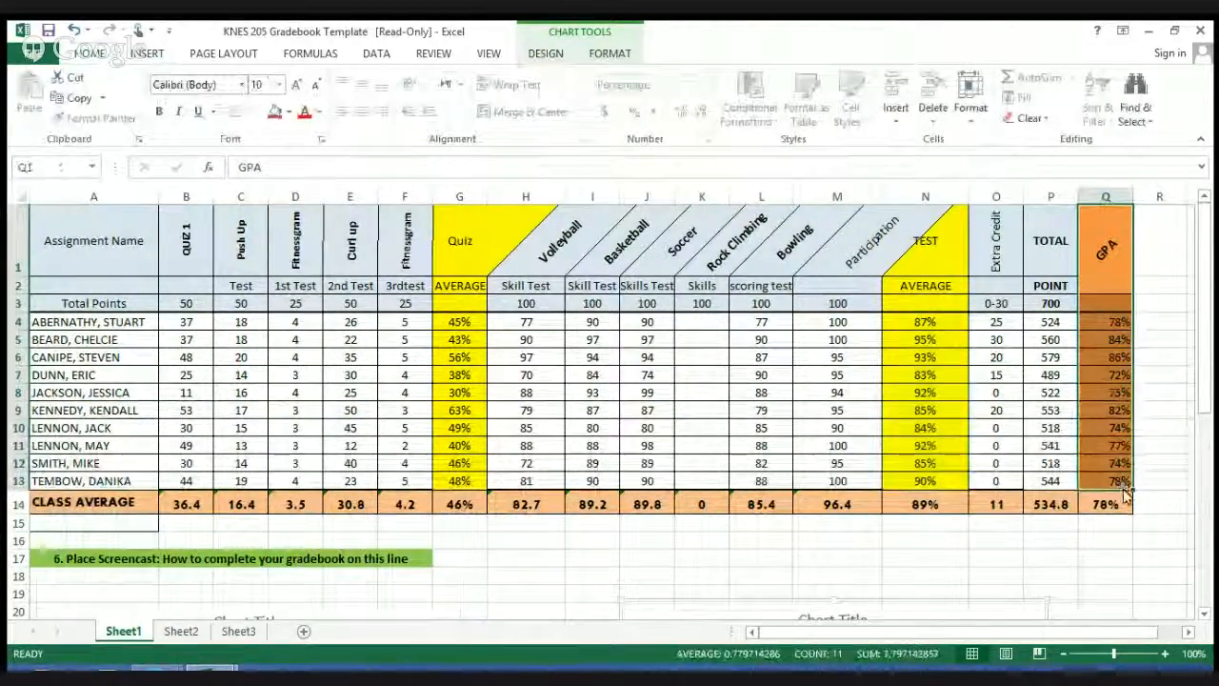
click(290, 112)
click(301, 143)
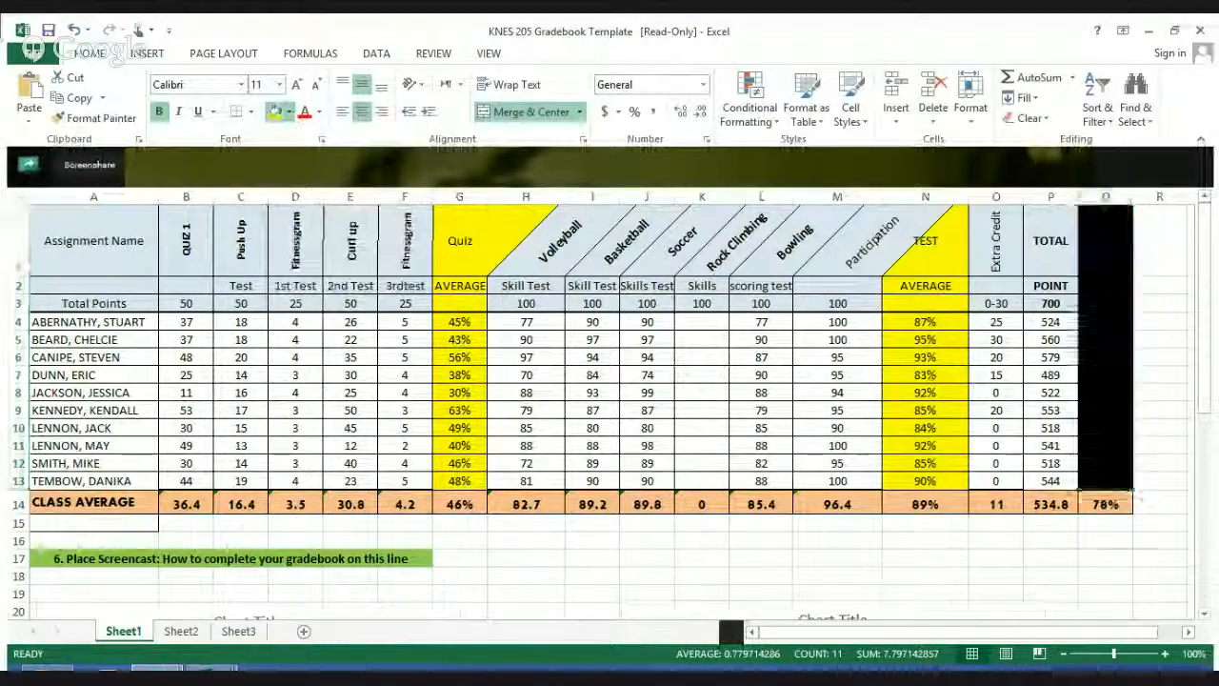
click(291, 113)
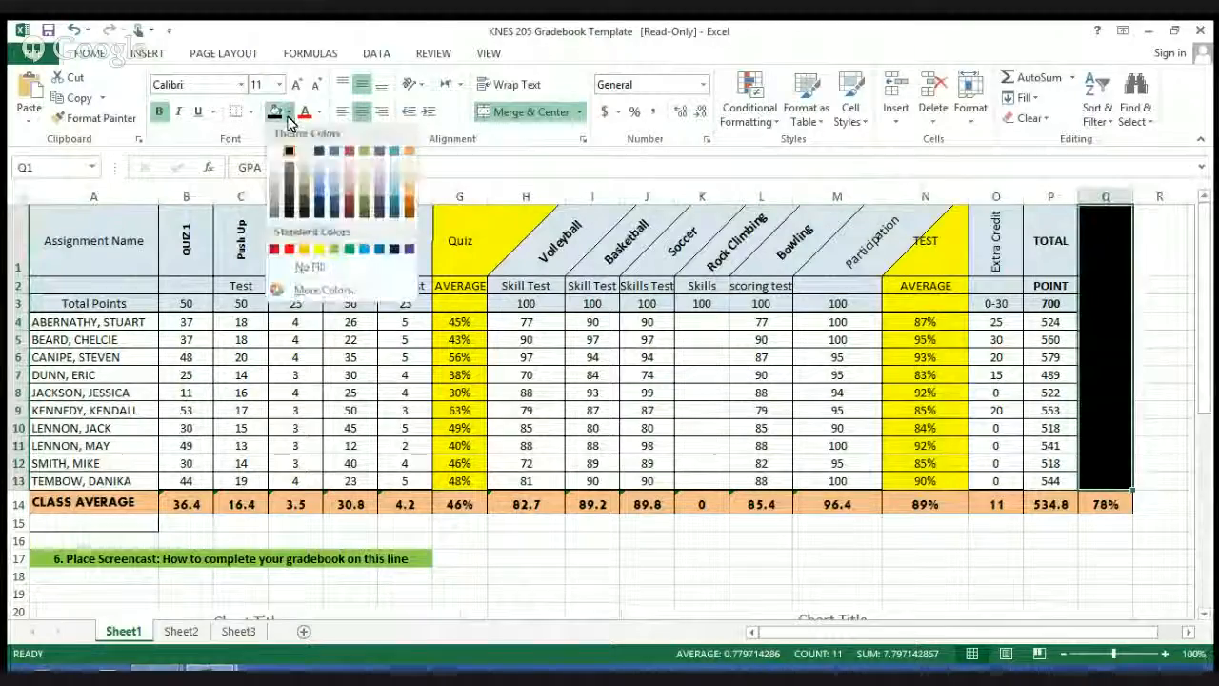
click(346, 195)
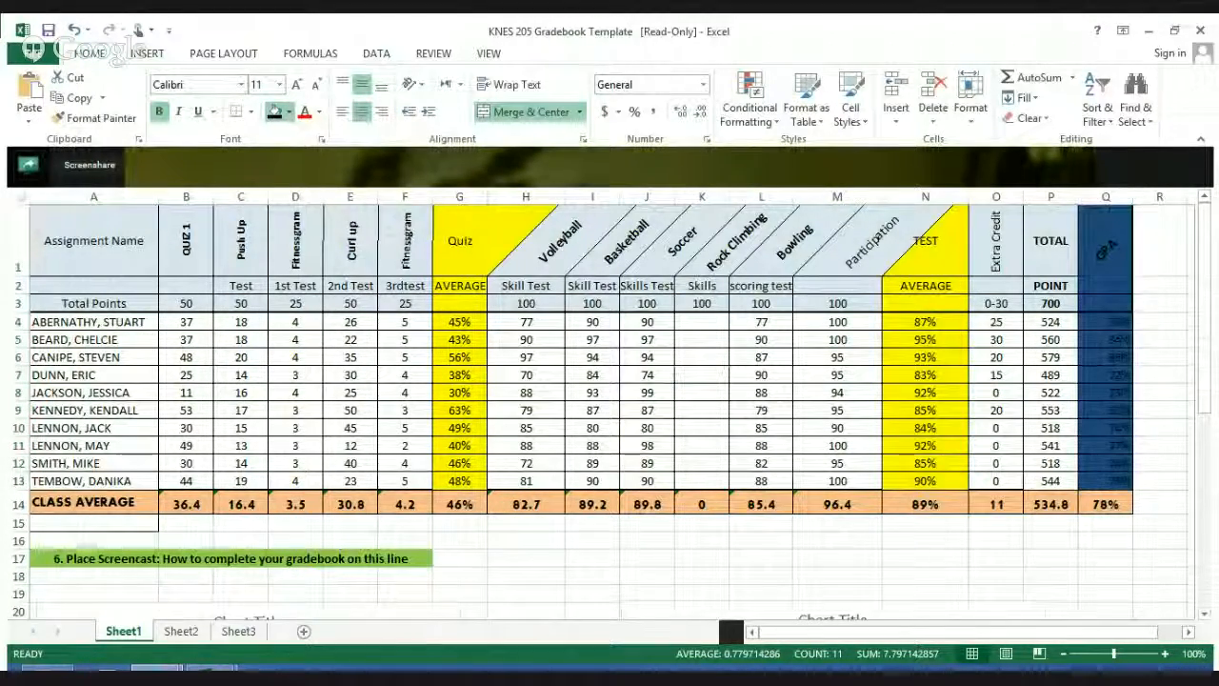
click(351, 157)
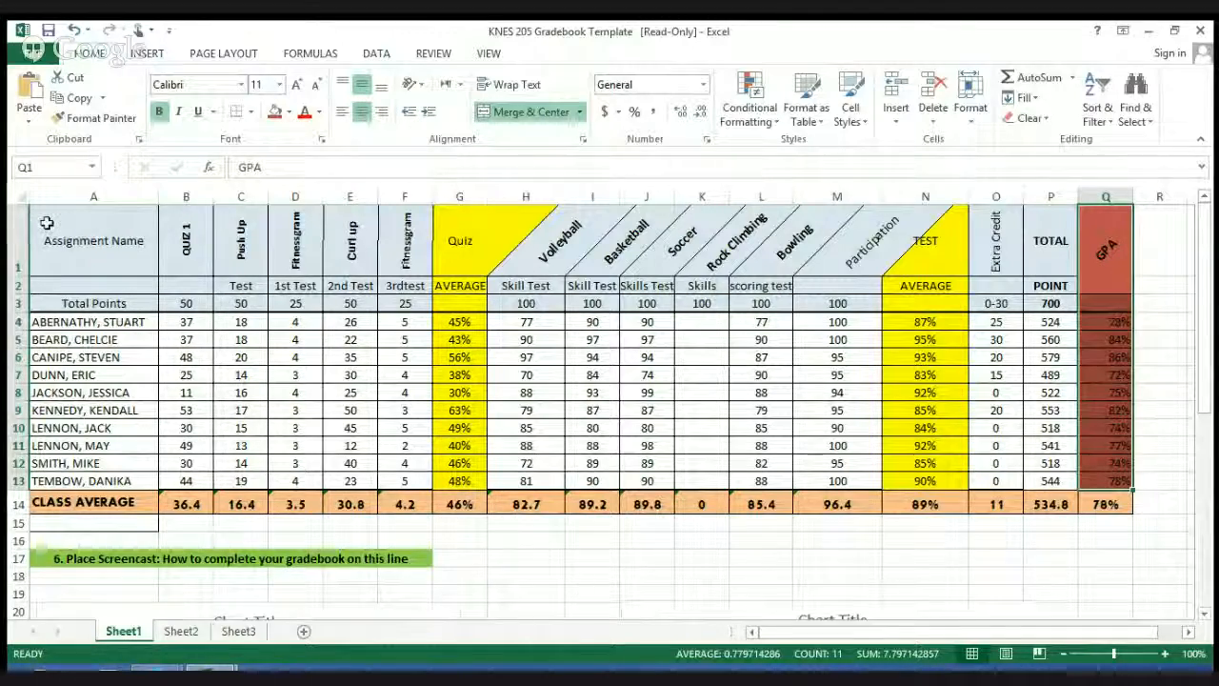
Step: Turn on filtering for the gradebook's header rows, A1 through Q3
drag(34, 213, 1109, 302)
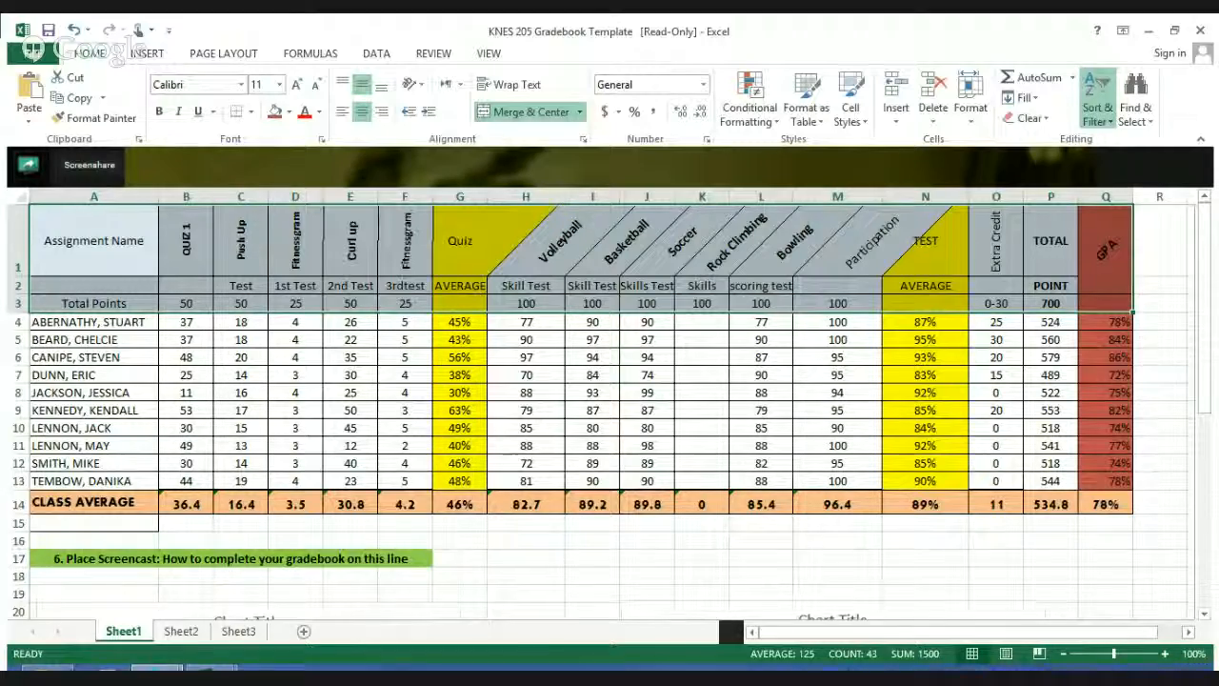
click(1116, 207)
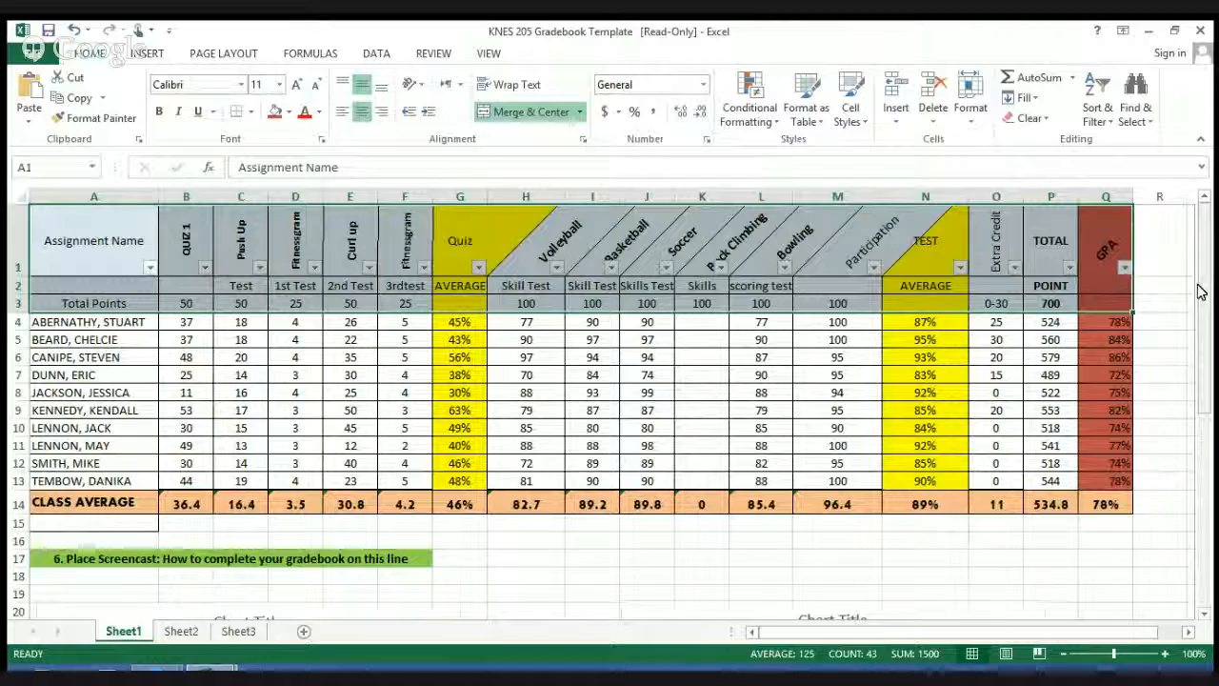
click(1165, 434)
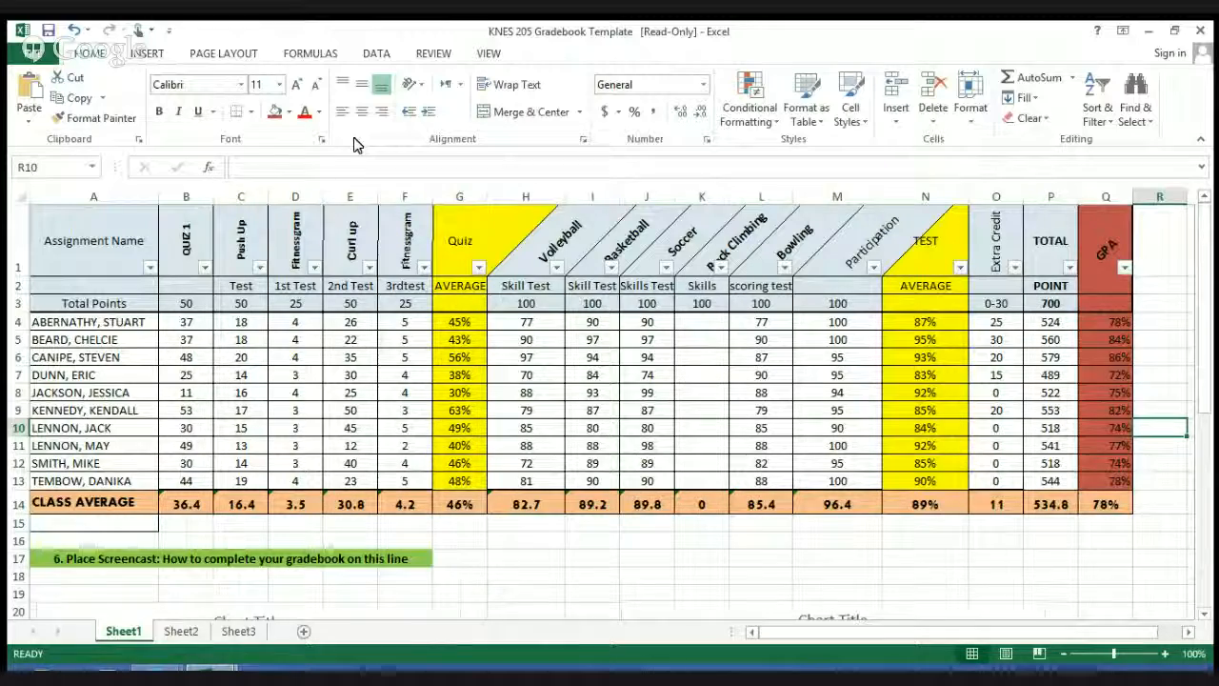
Step: Add a page header whose left section holds the author's full name followed by "Knes 205 summer 2015"
click(152, 54)
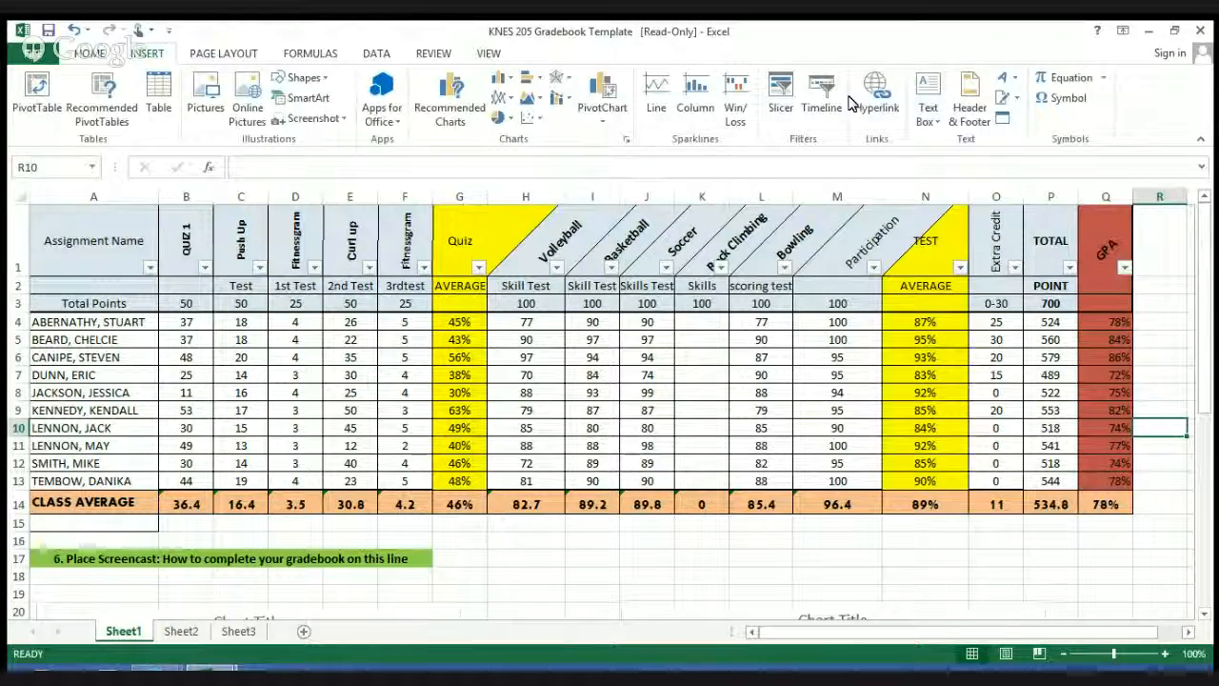
click(986, 126)
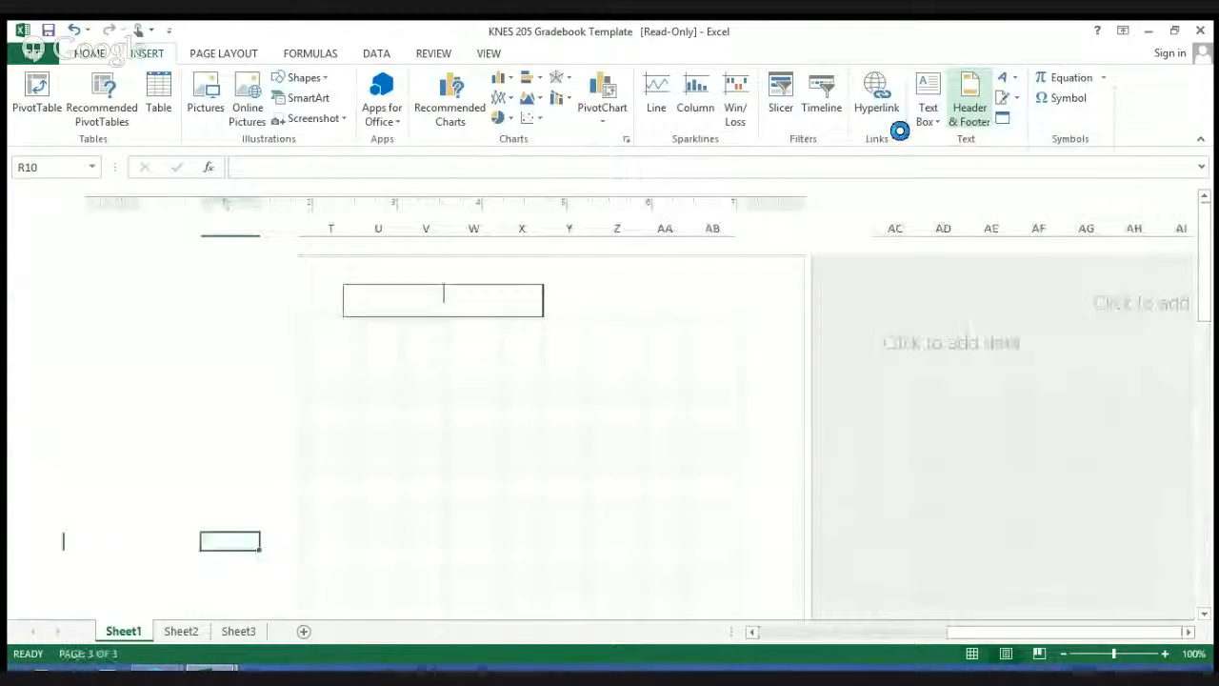
click(308, 297)
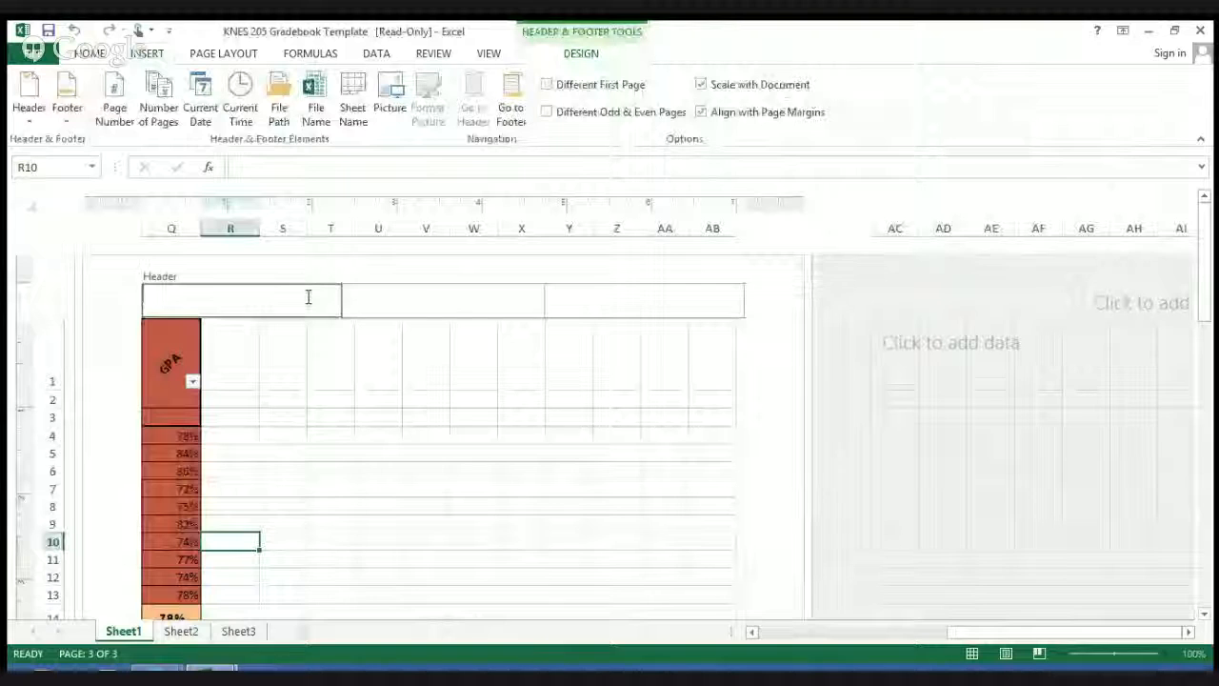
text(H)
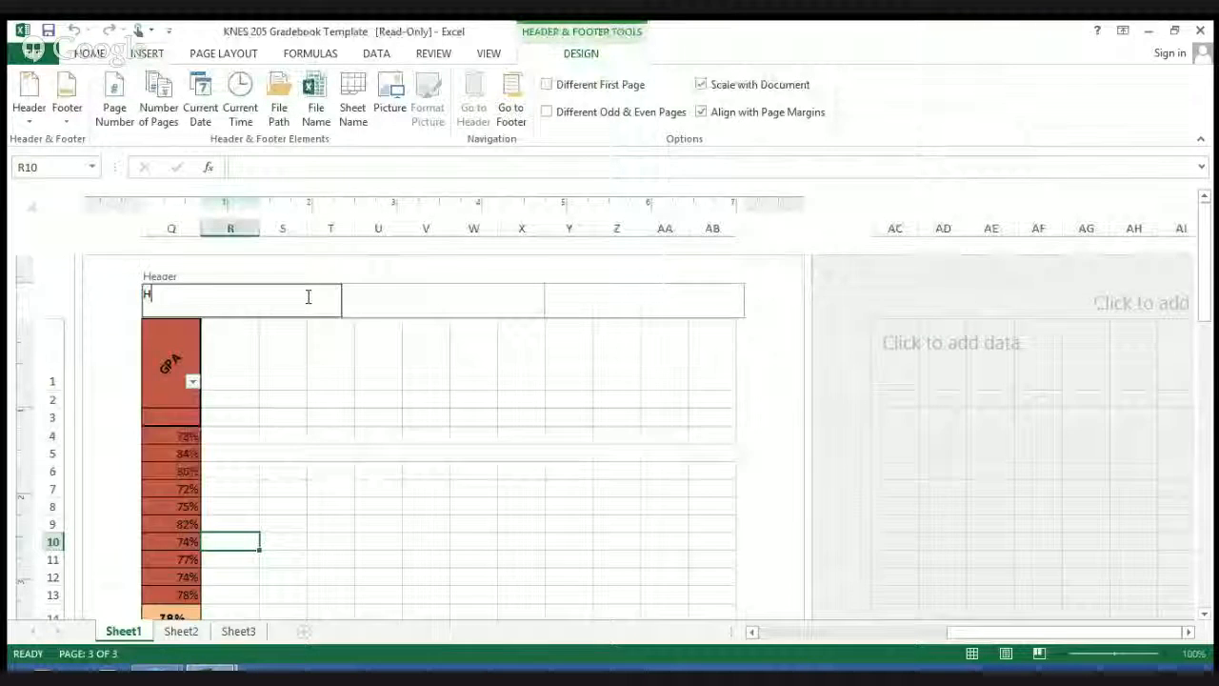
text(enry Kahrs)
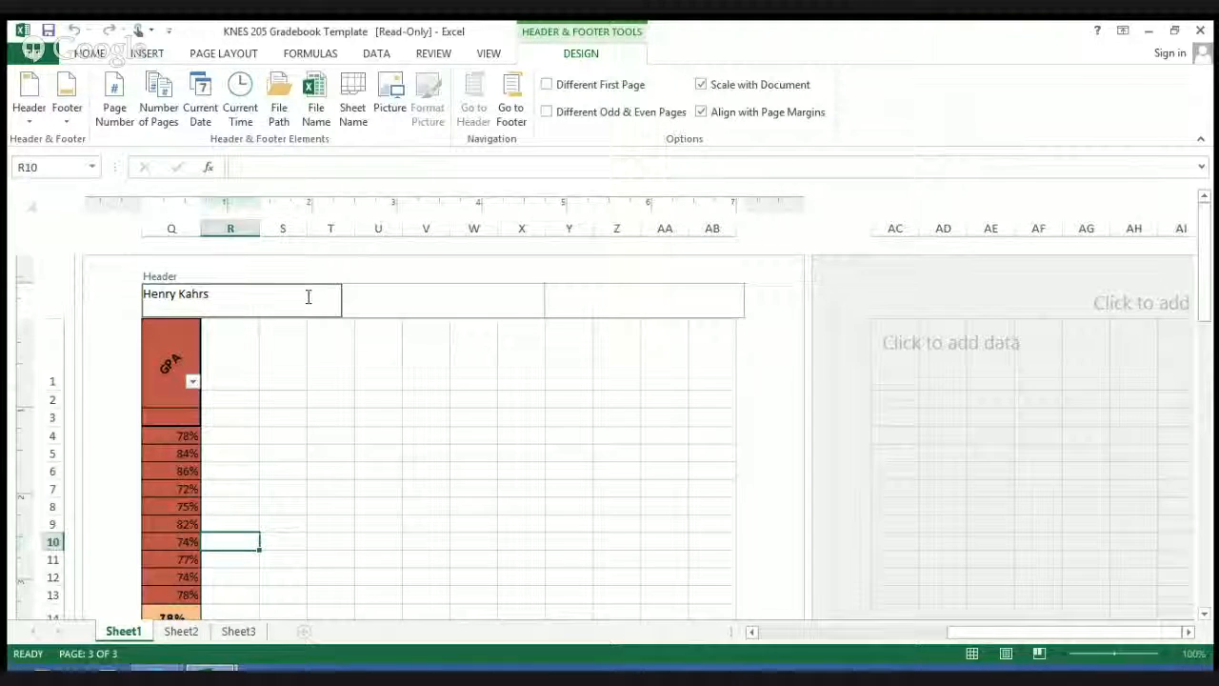
text( Ke)
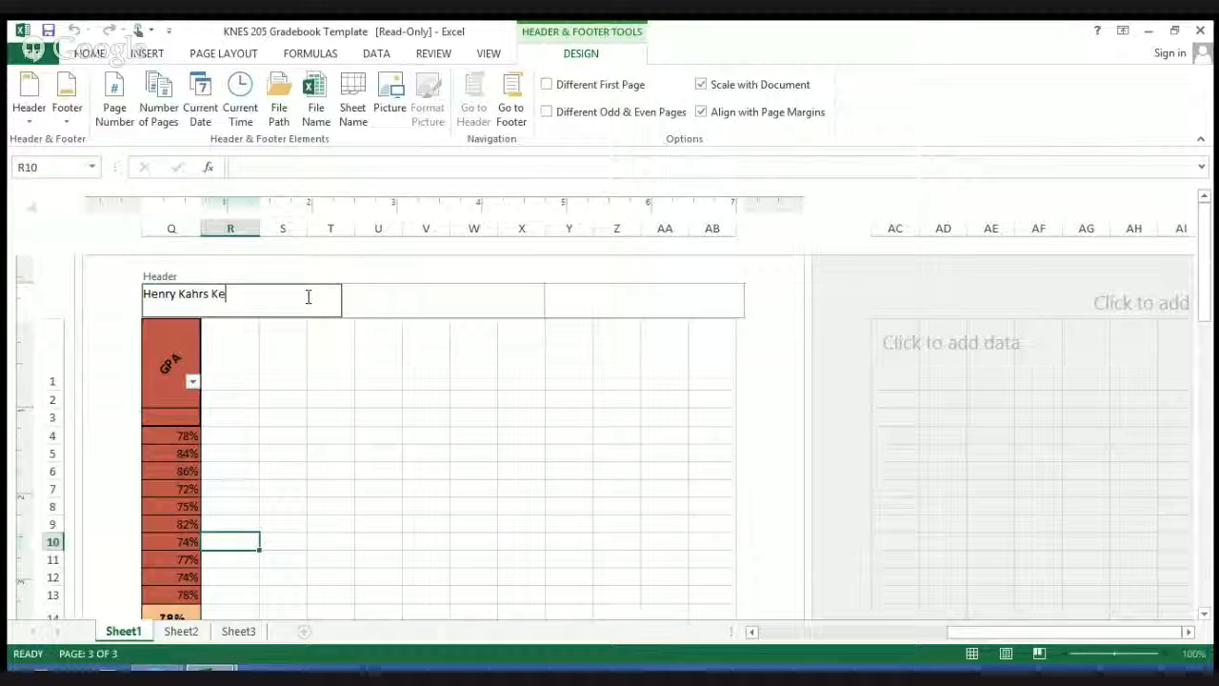
key(BackSpace)
text(nes 205)
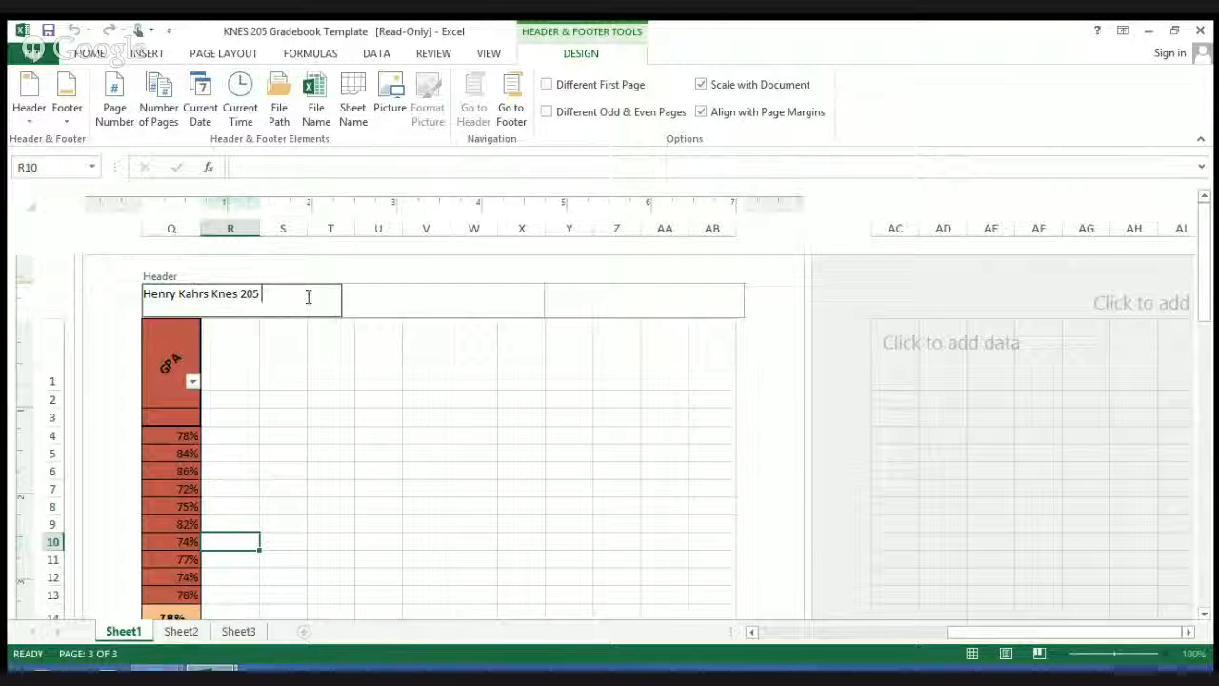
text( summer)
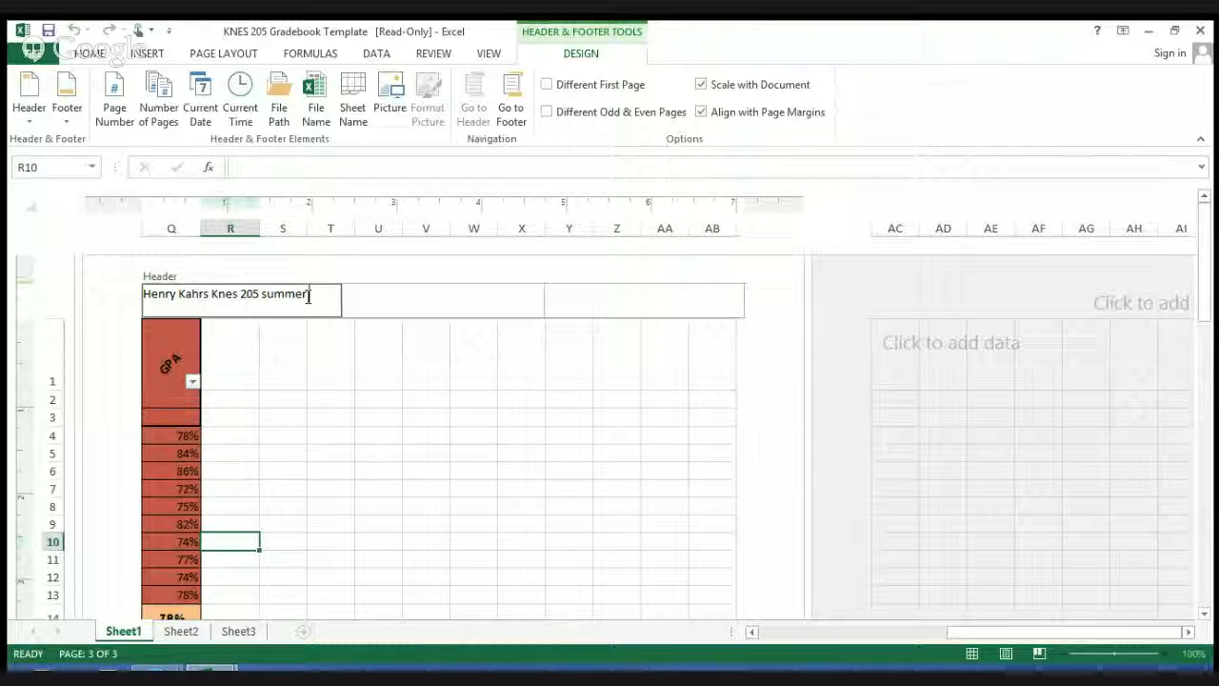
text( 2015)
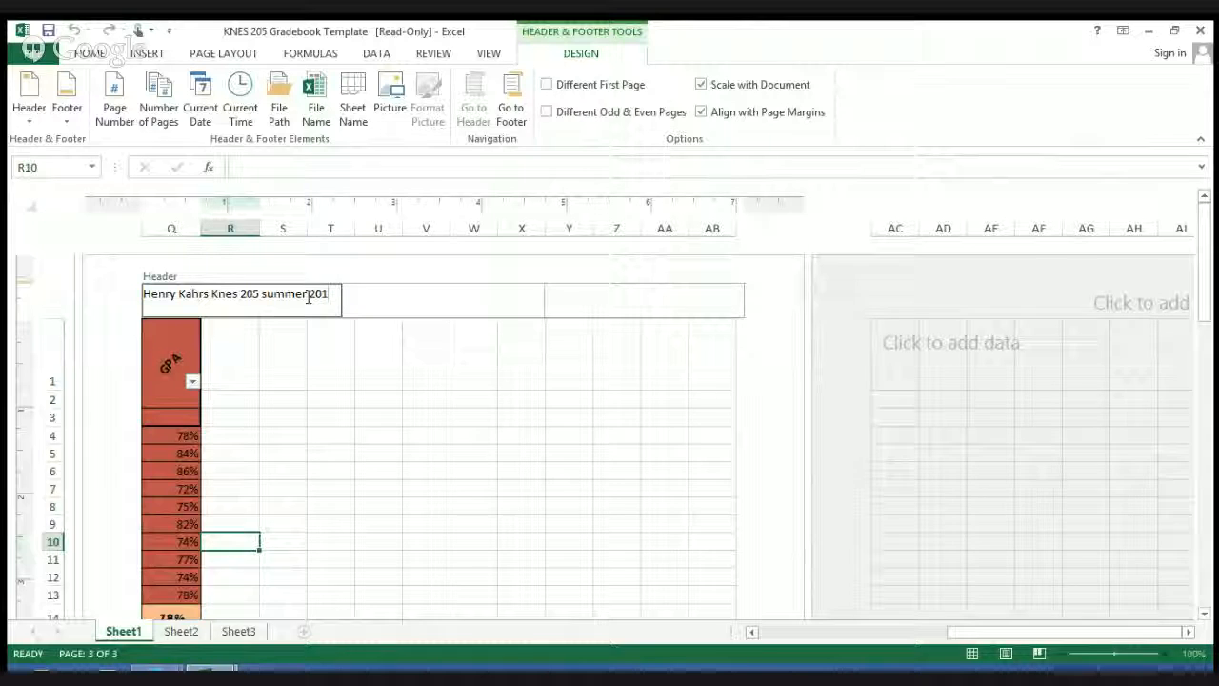
Step: Put "Knes 205 summer 2015" on its own second header line and add the date 7/10/15 after the author's name
click(212, 295)
key(Return)
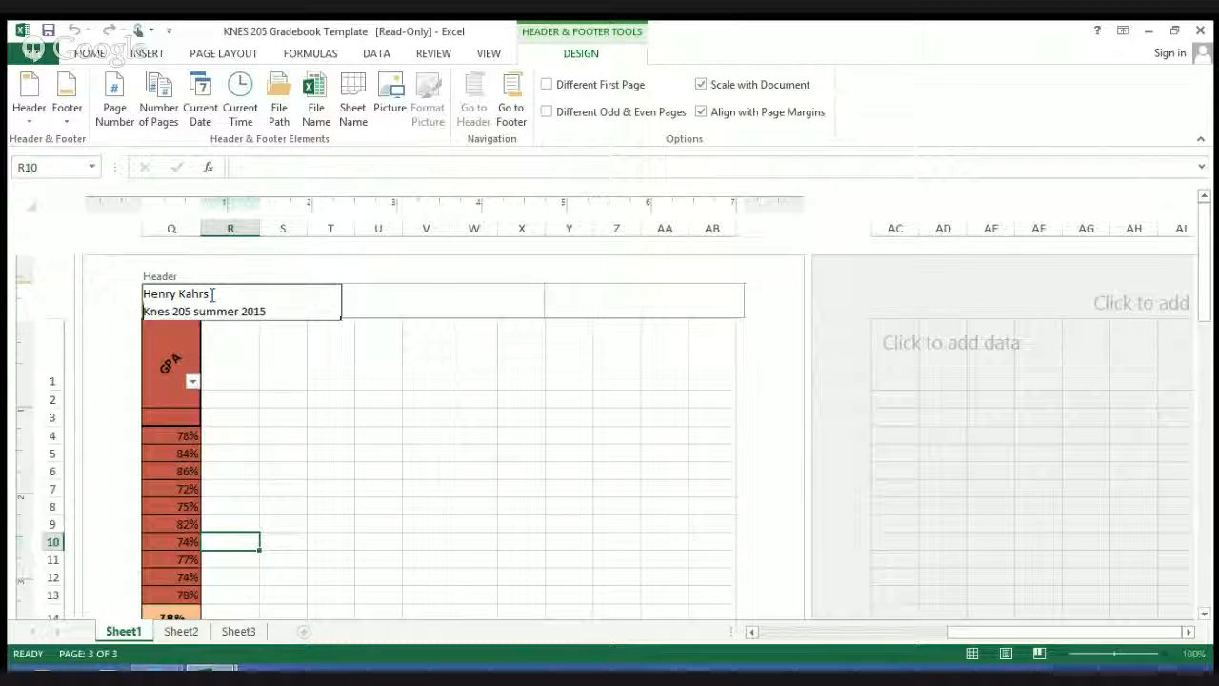
click(268, 295)
text(7)
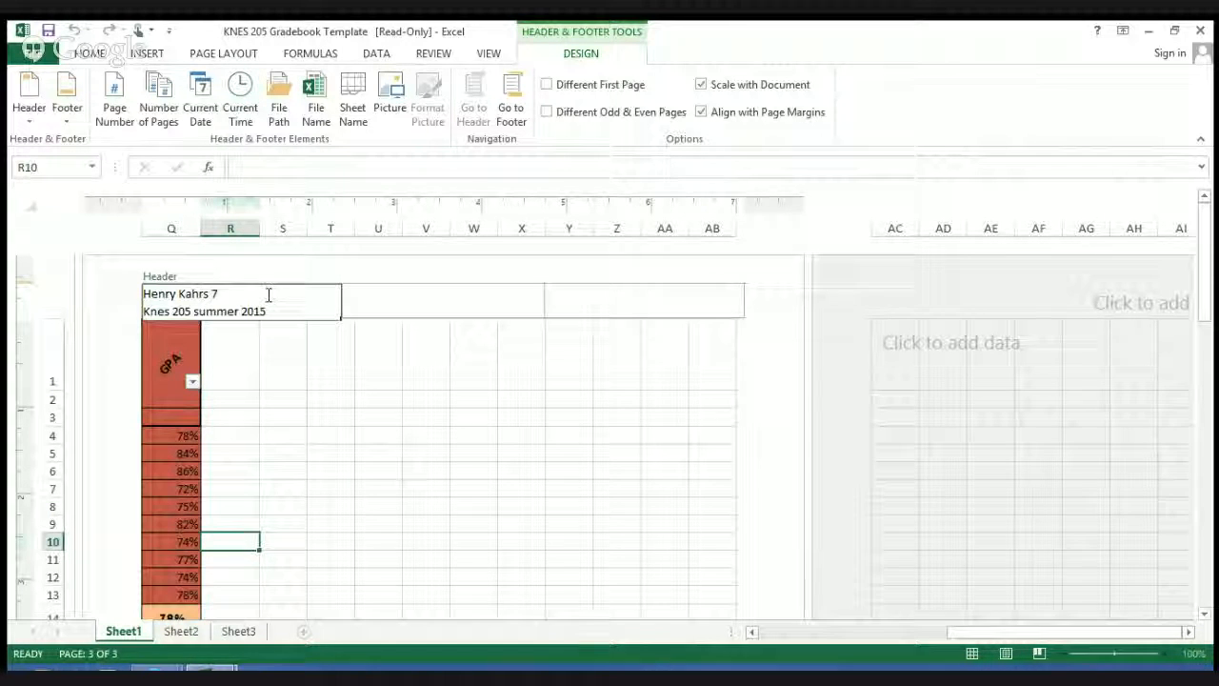
text(?1)
text(0?)
text(15)
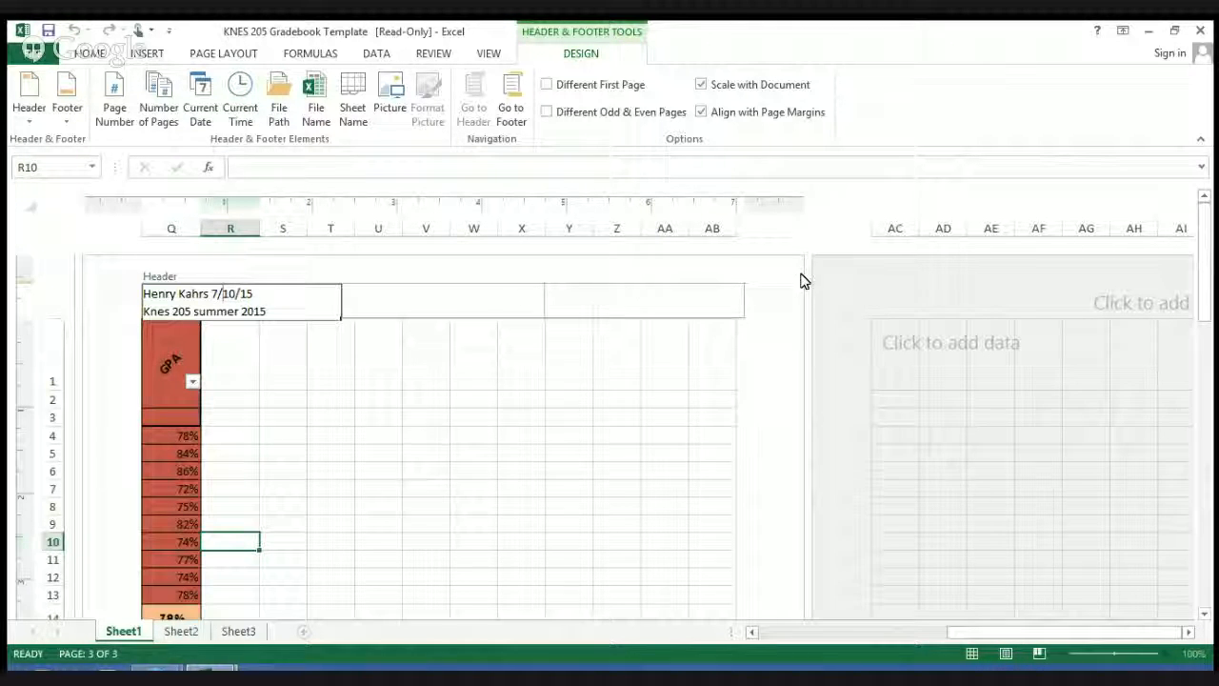
click(750, 273)
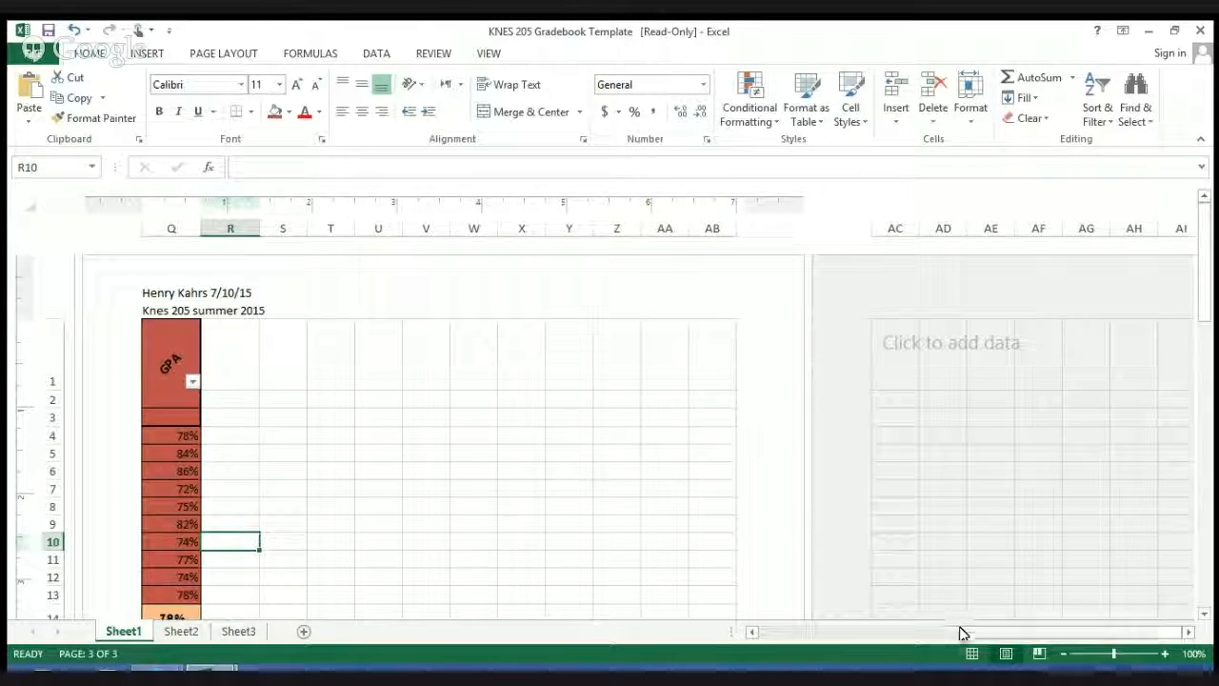
Step: Check the header above the first gradebook page, and return the worksheet to Normal view
drag(964, 639, 777, 636)
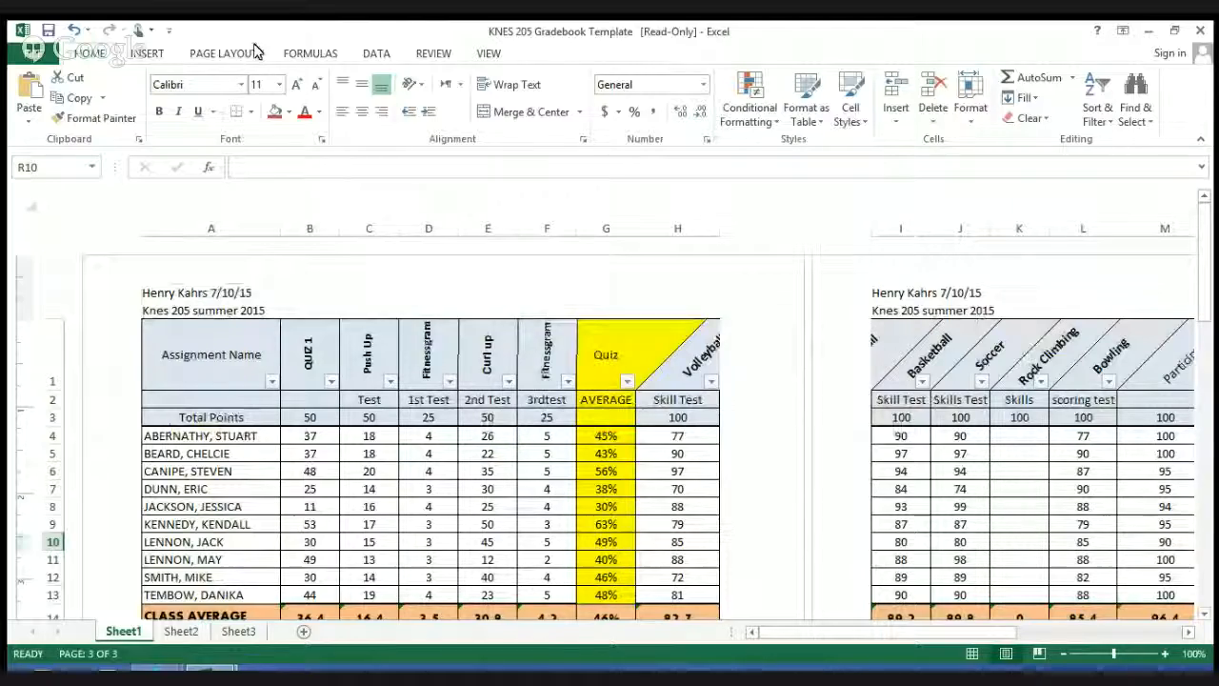
click(487, 54)
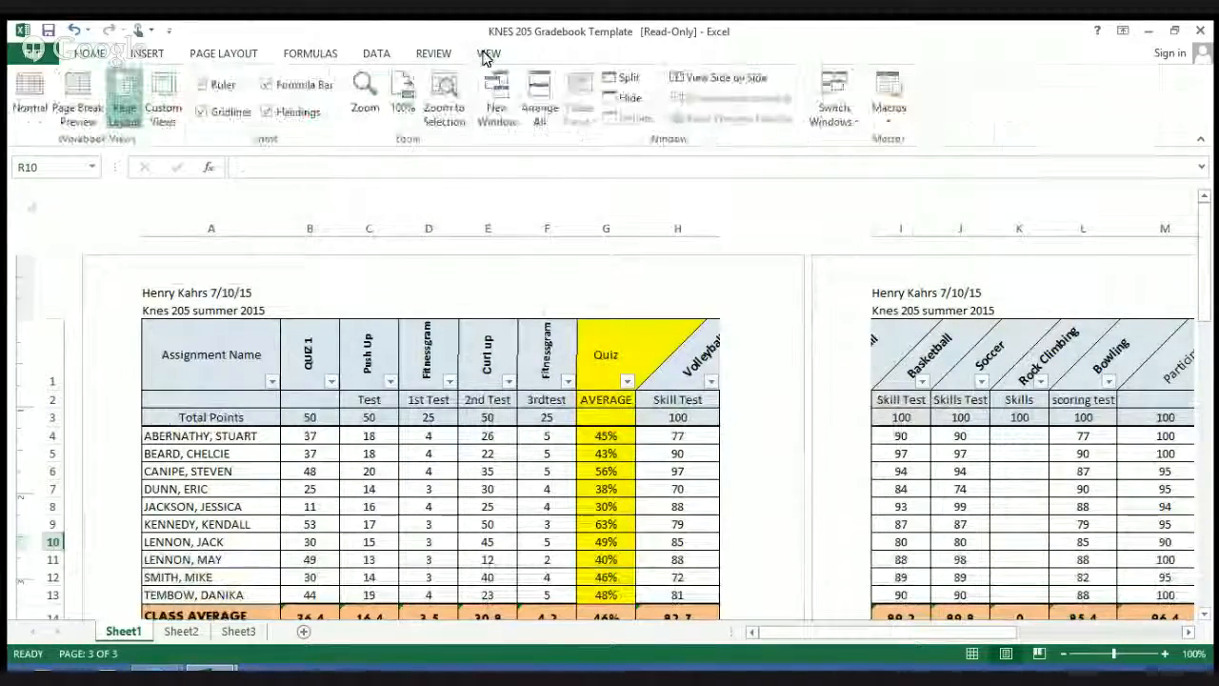
click(30, 96)
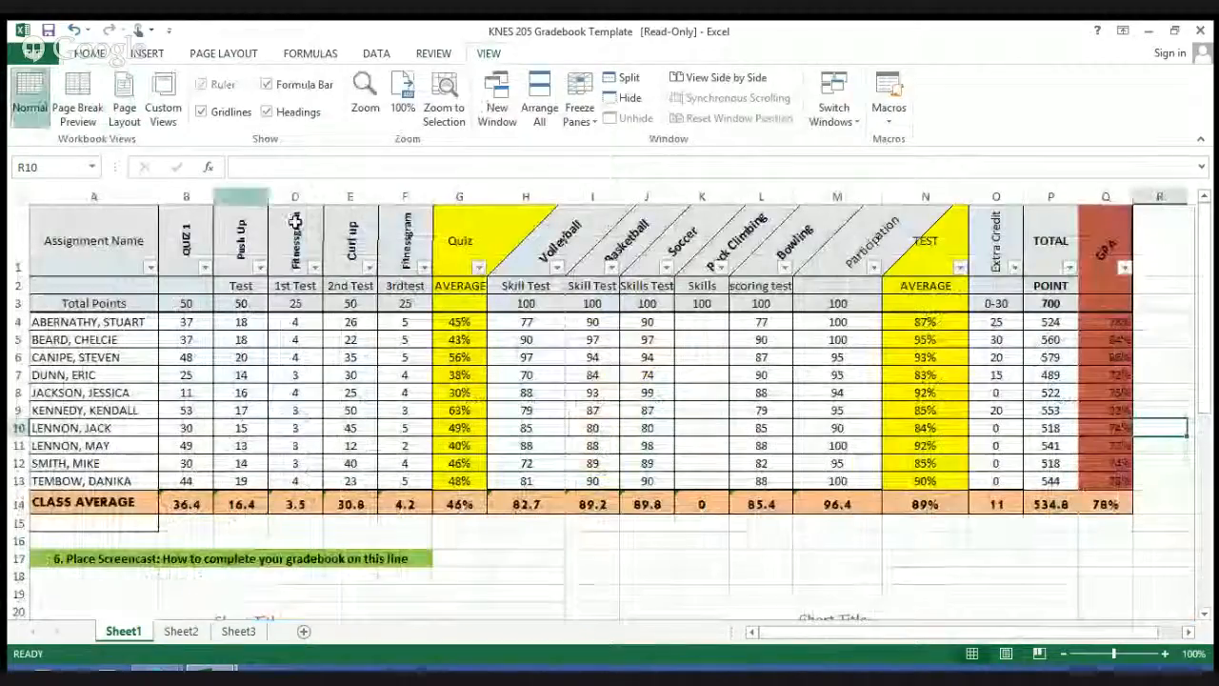